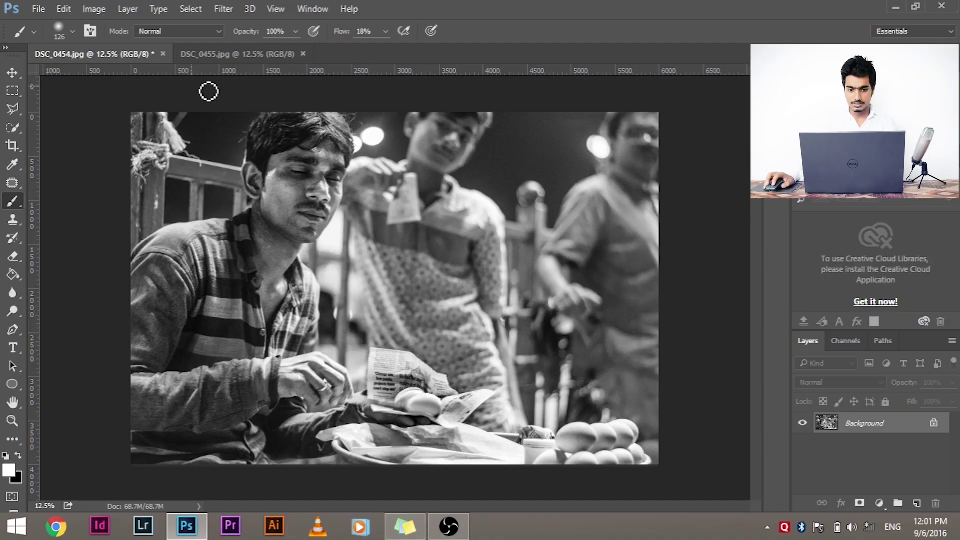
# Compare the eyes-closed DSC_0454 photo with the other burst shots
pyautogui.click(245, 52)
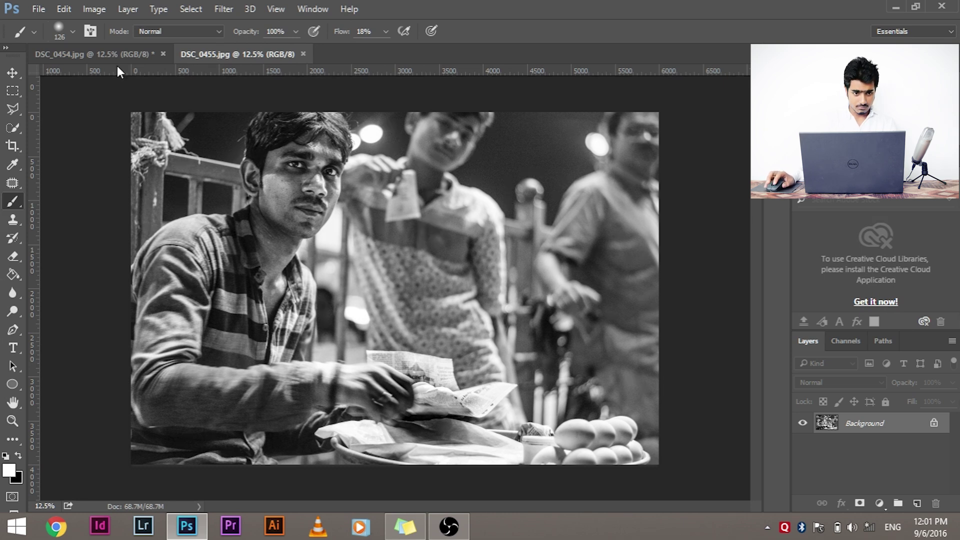
pyautogui.click(105, 58)
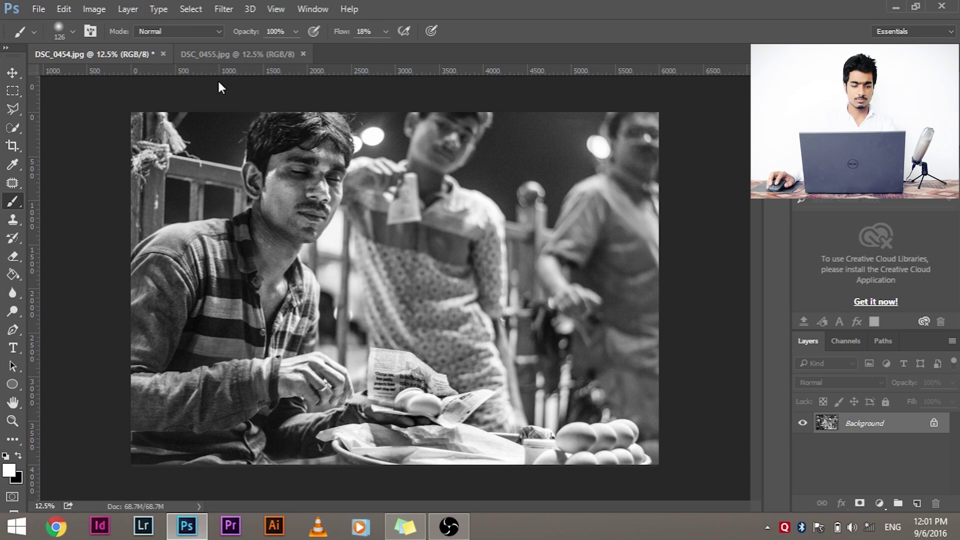
pyautogui.click(252, 51)
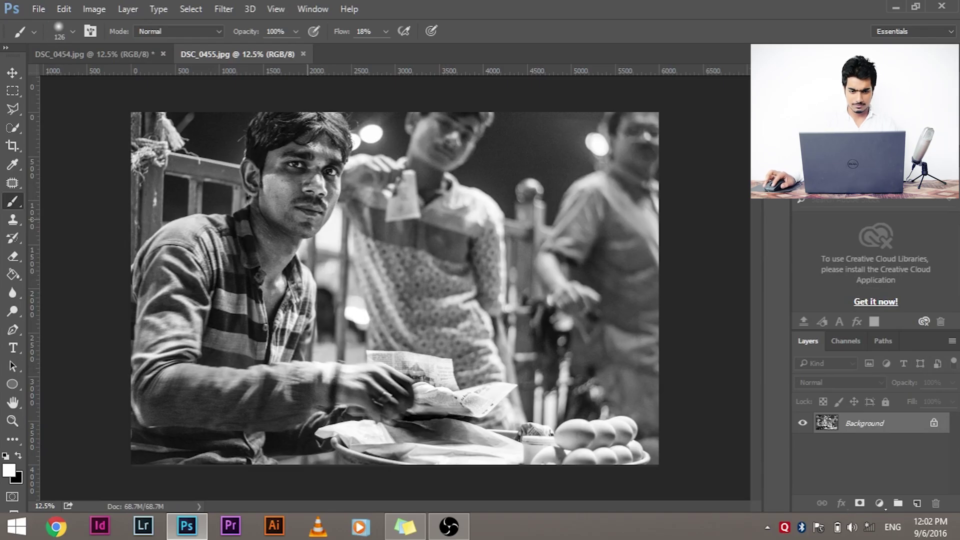
pyautogui.click(95, 54)
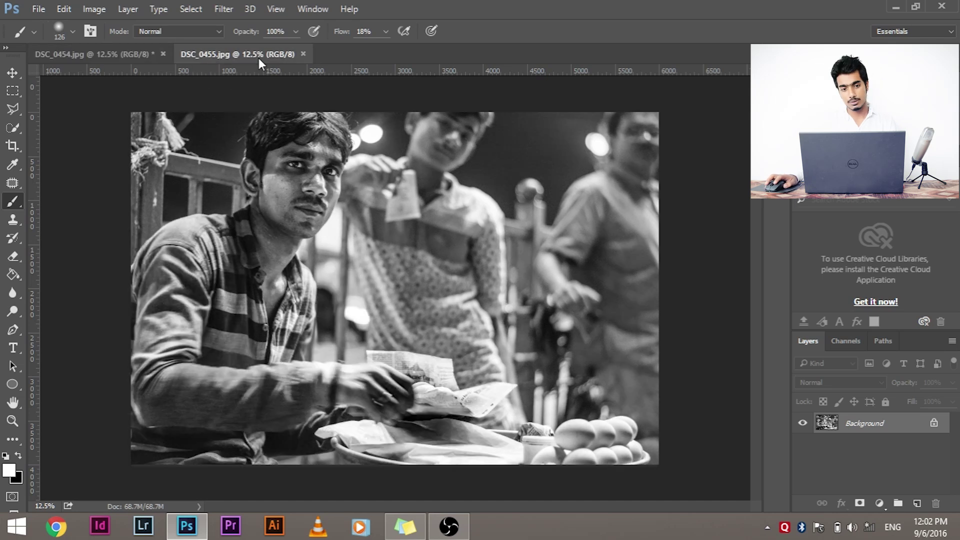
pyautogui.click(54, 53)
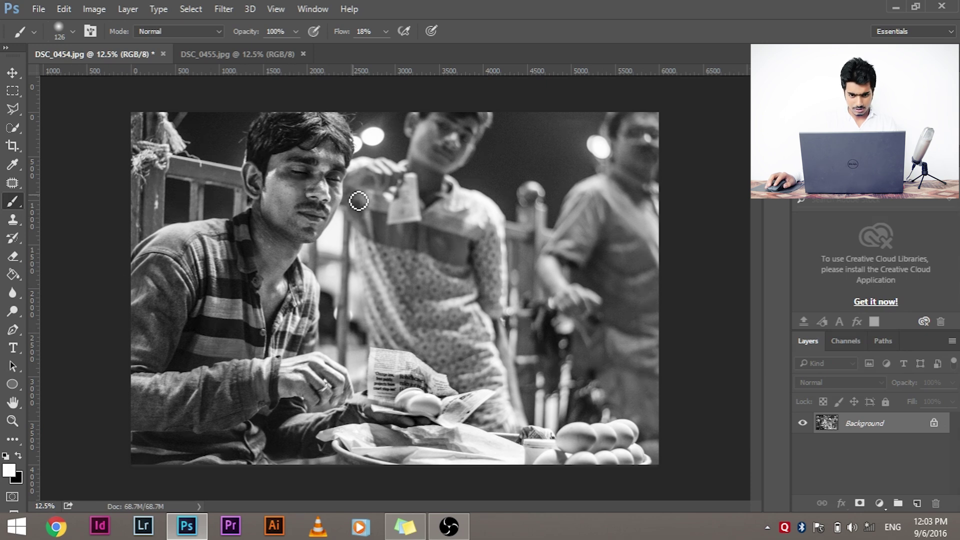
# Select all of the eyes-open DSC_0455 photo and paste it into DSC_0454 as Layer 1
pyautogui.click(254, 56)
pyautogui.click(150, 53)
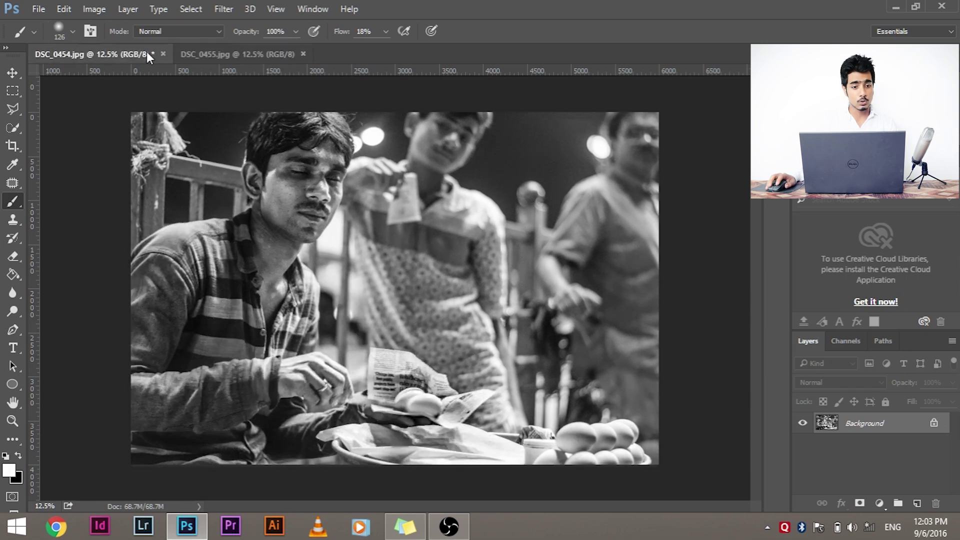
pyautogui.click(213, 55)
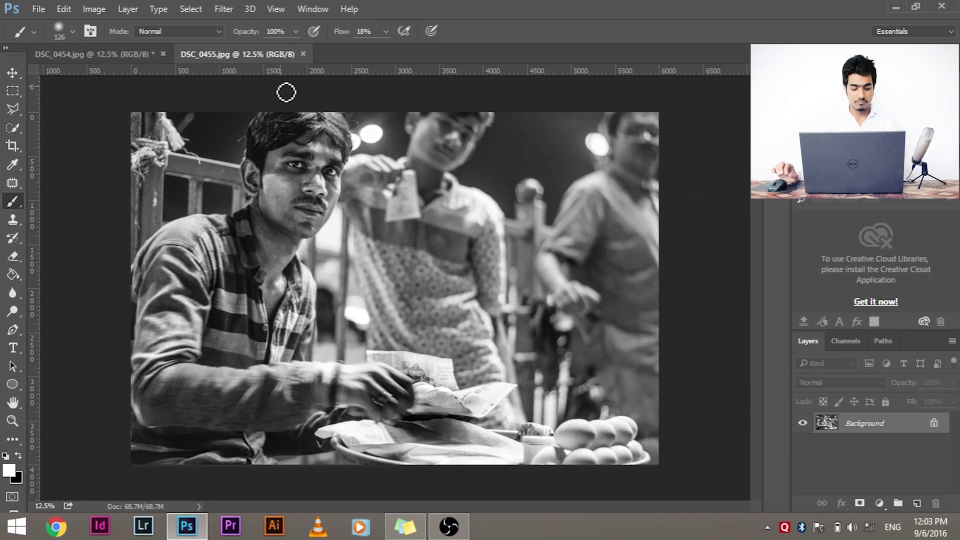
pyautogui.hotkey('ctrl', 'a')
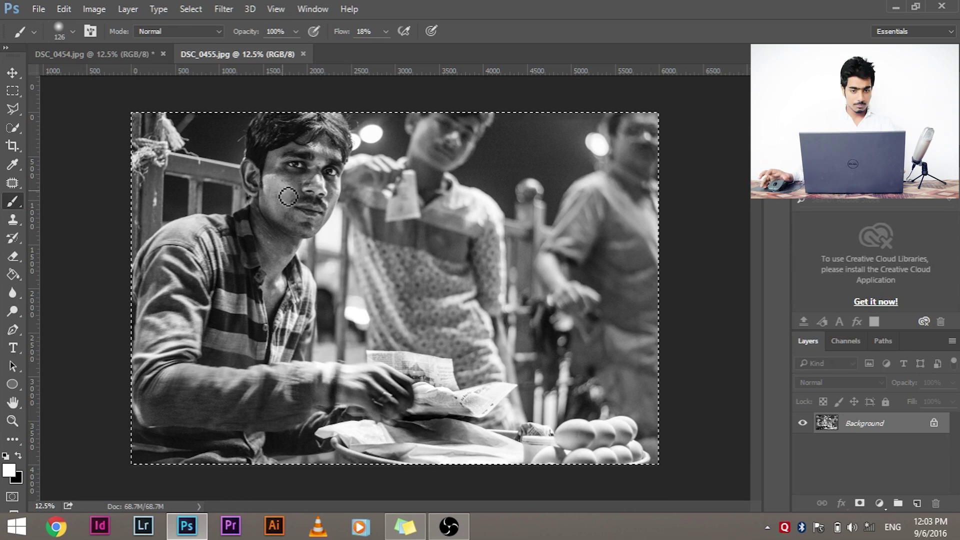
pyautogui.click(89, 55)
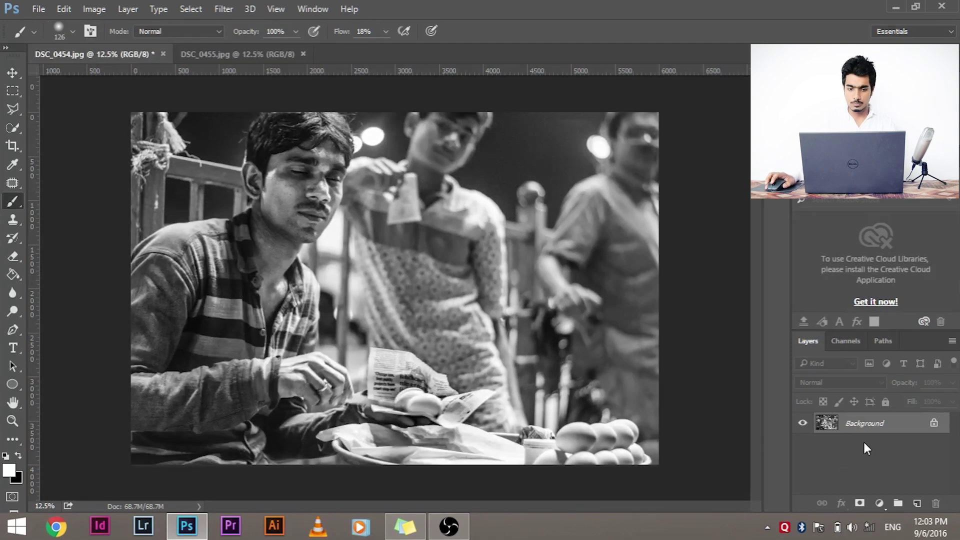
pyautogui.hotkey('ctrl', 'v')
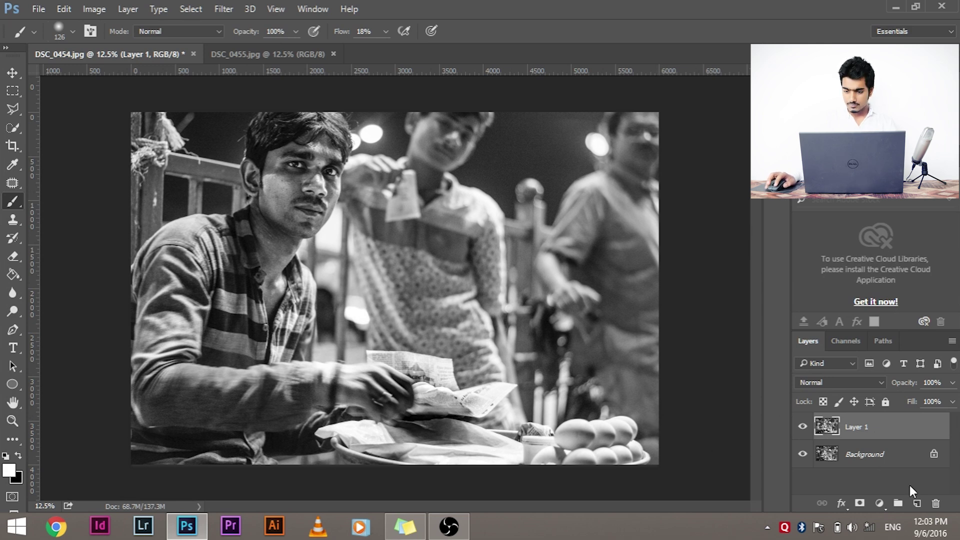
# Toggle Layer 1's visibility repeatedly to compare open and closed eyes, ending with it visible
pyautogui.click(804, 427)
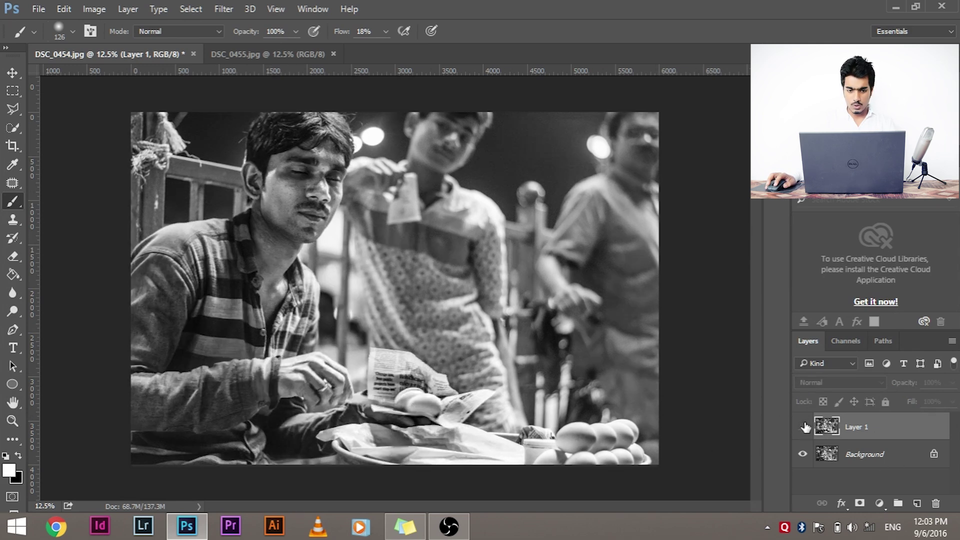
pyautogui.click(804, 426)
pyautogui.click(804, 427)
pyautogui.click(803, 427)
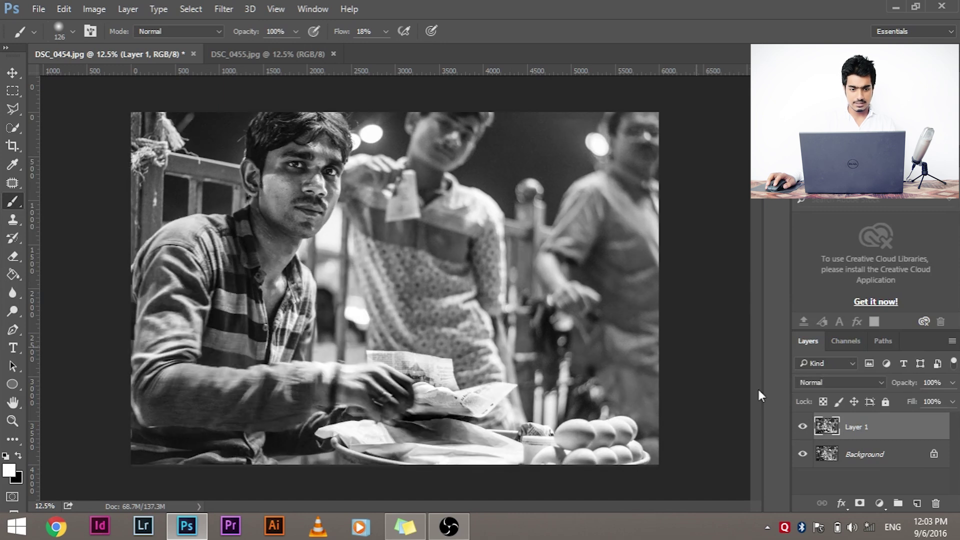
pyautogui.click(803, 427)
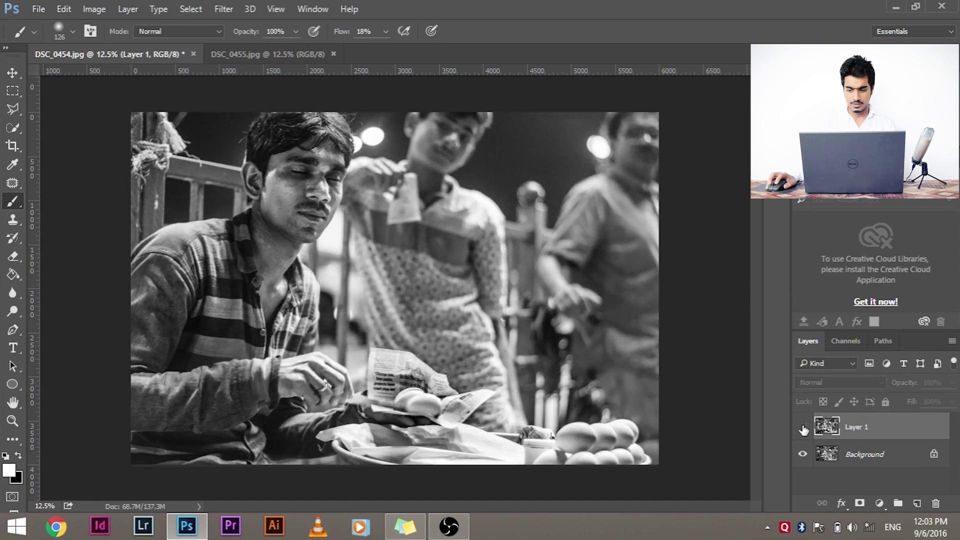
pyautogui.click(803, 427)
pyautogui.click(804, 426)
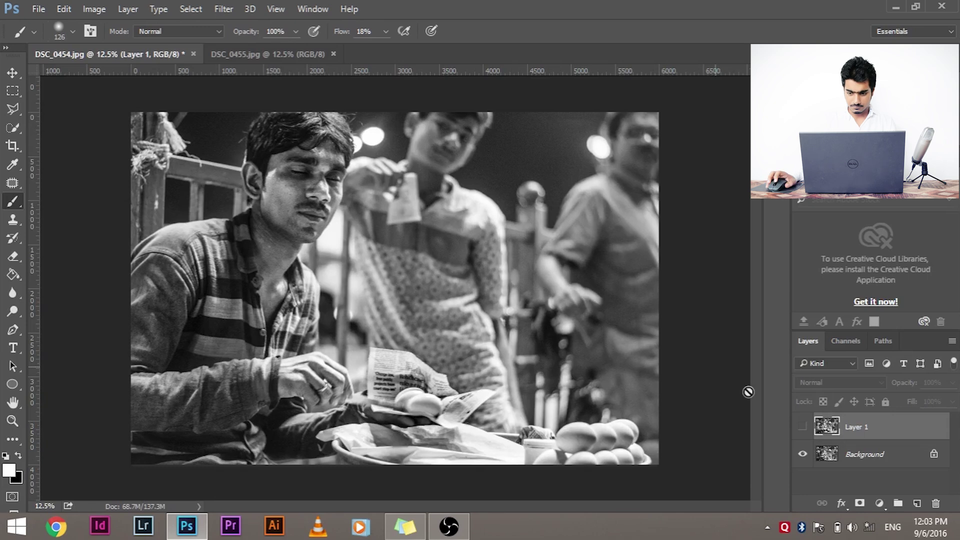
pyautogui.click(804, 427)
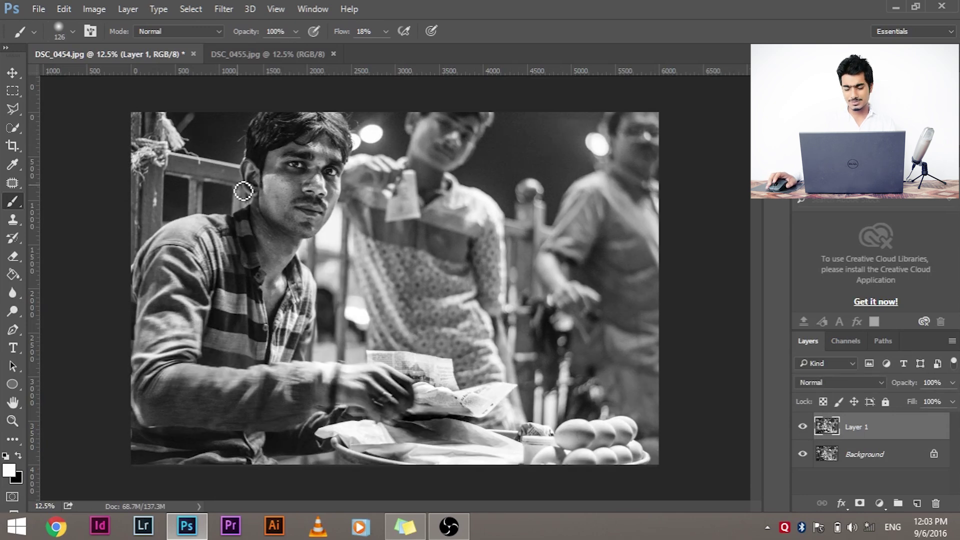
# Zoom in on the man's face and toggle Layer 1 again to compare his eyes
pyautogui.hotkey('ctrl', '+')
pyautogui.hotkey('ctrl', '+')
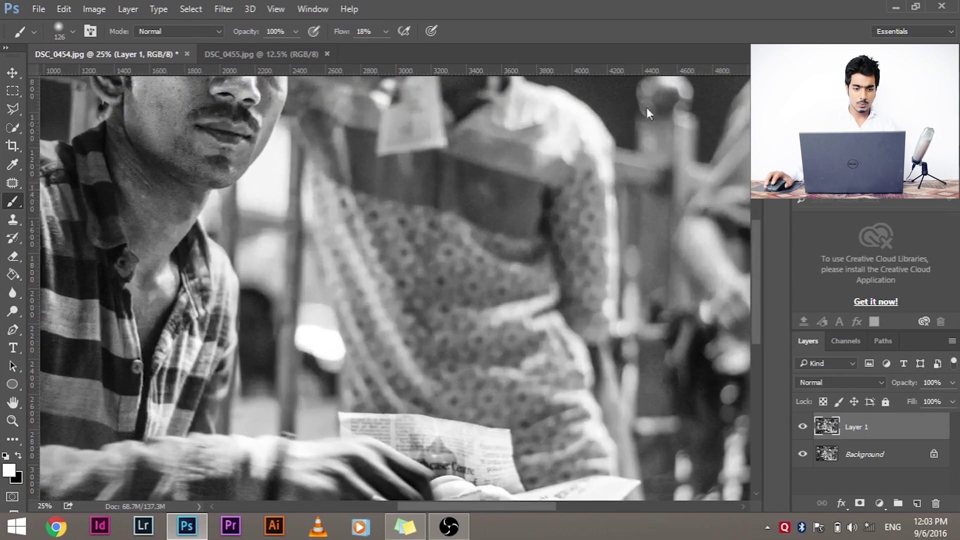
pyautogui.moveTo(260, 60); pyautogui.dragTo(382, 161)
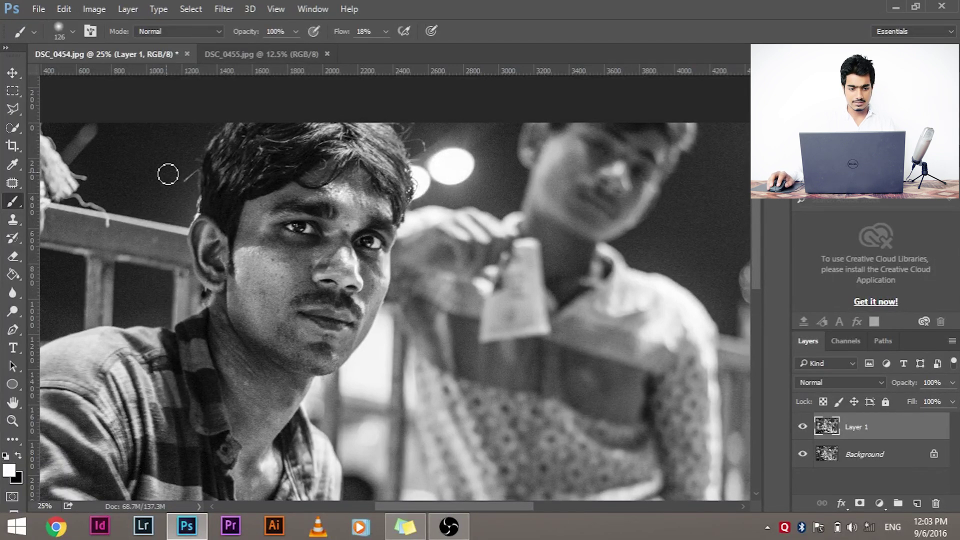
pyautogui.click(800, 429)
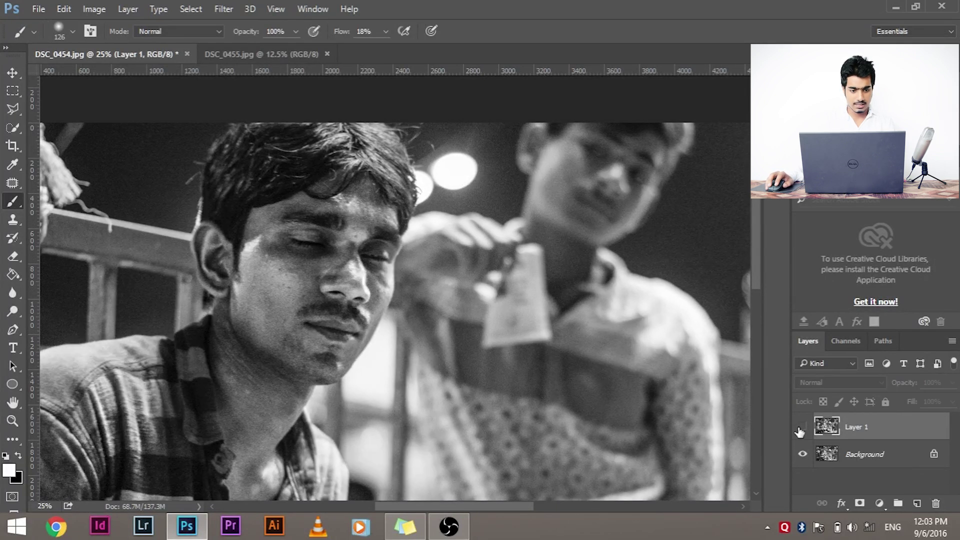
pyautogui.click(800, 429)
pyautogui.click(800, 429)
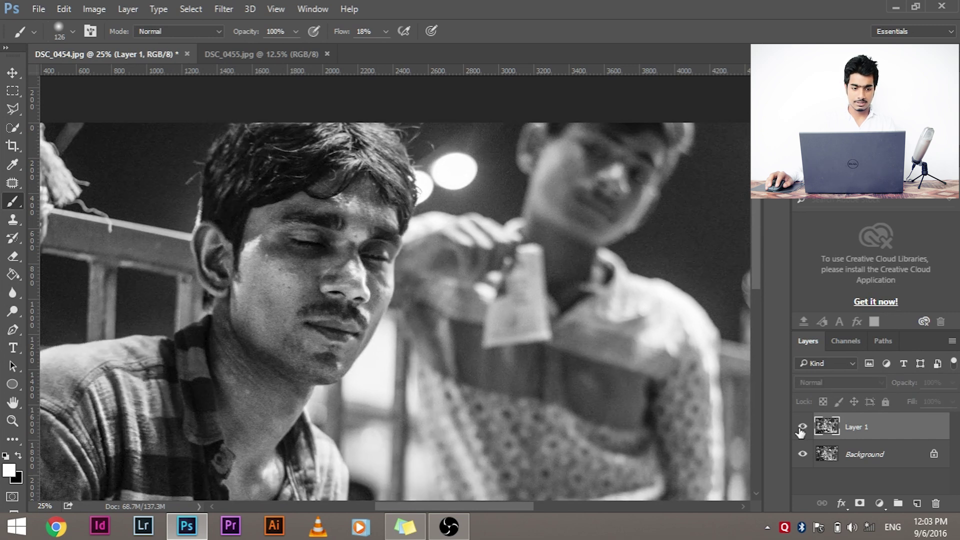
pyautogui.click(802, 428)
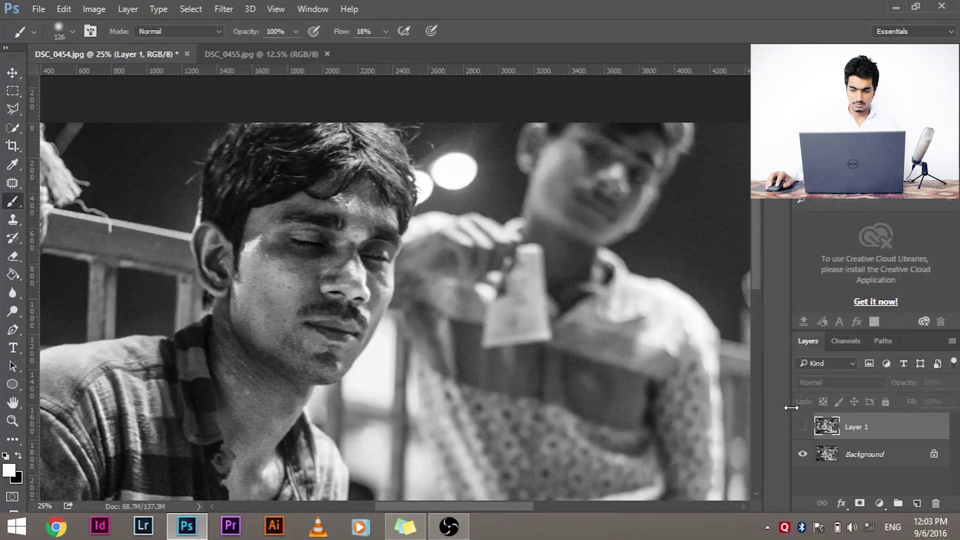
pyautogui.click(803, 427)
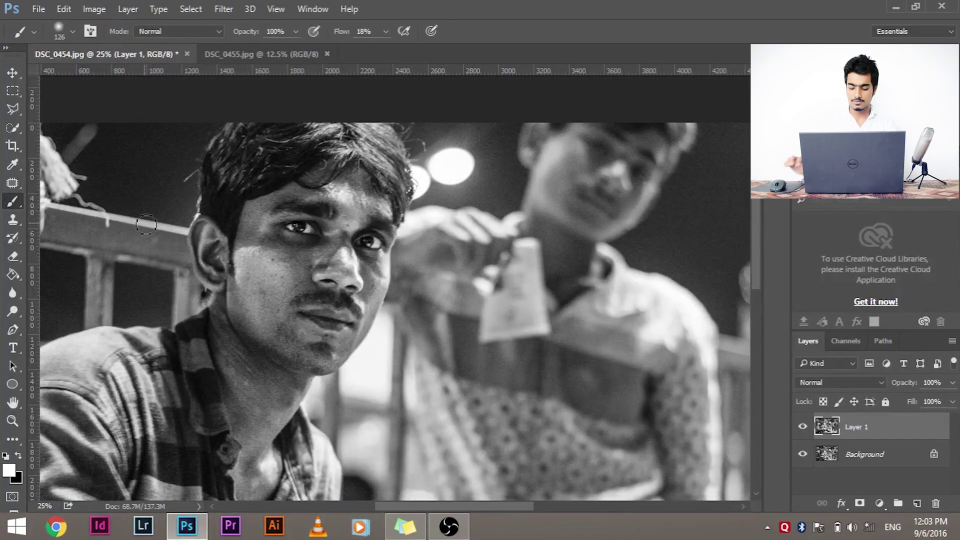
pyautogui.hotkey('ctrl', '-')
pyautogui.hotkey('ctrl', '-')
pyautogui.hotkey('ctrl', '-')
pyautogui.hotkey('ctrl', '+')
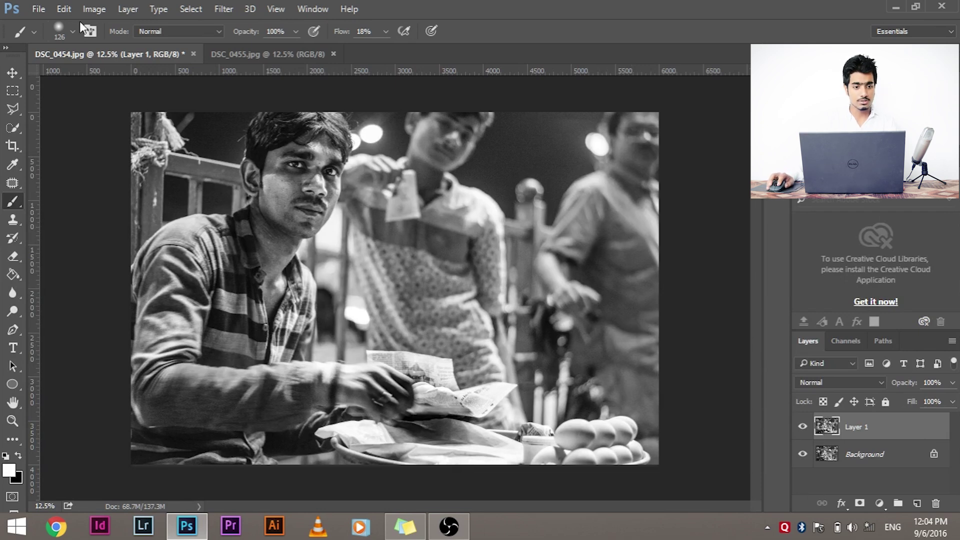
# Select both layers and run Edit > Auto-Align Layers with Auto projection
pyautogui.click(64, 9)
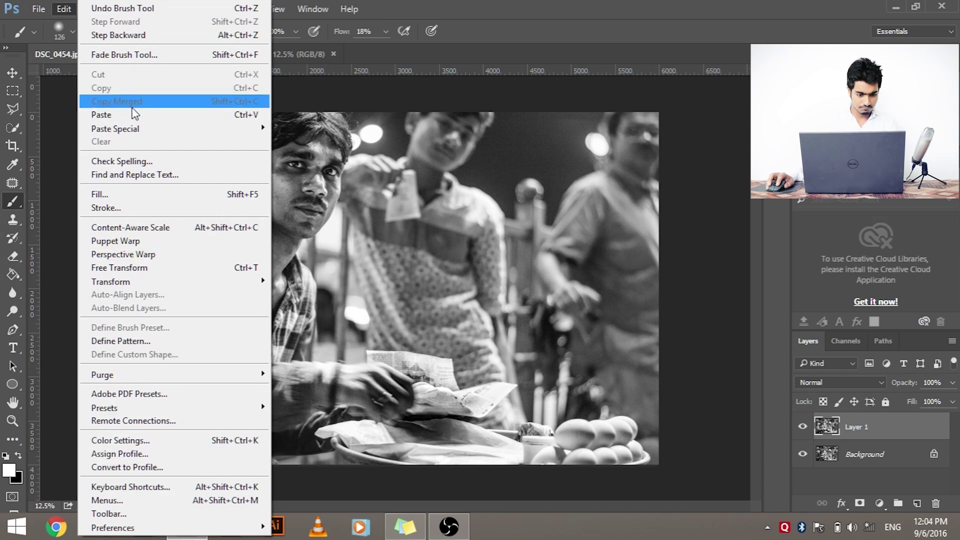
pyautogui.click(945, 487)
pyautogui.click(945, 487)
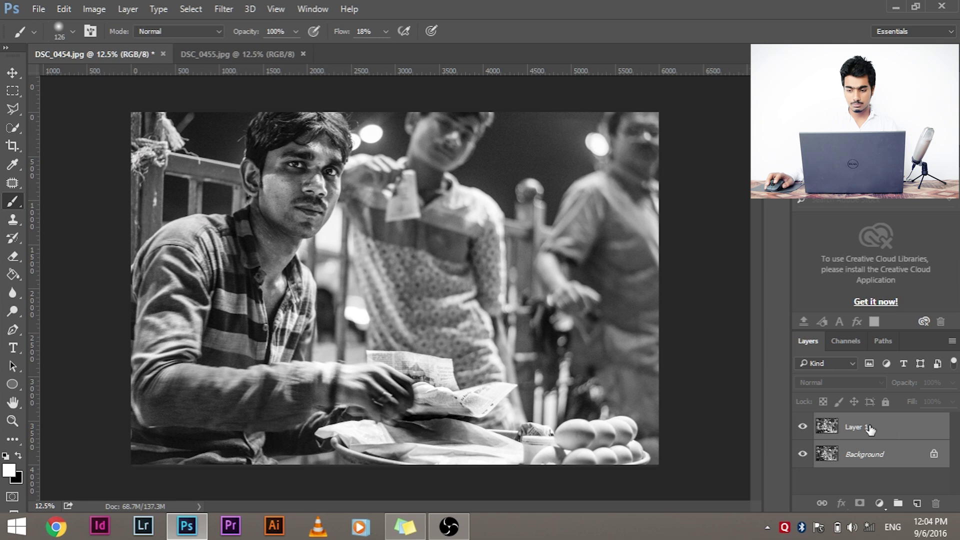
pyautogui.click(64, 9)
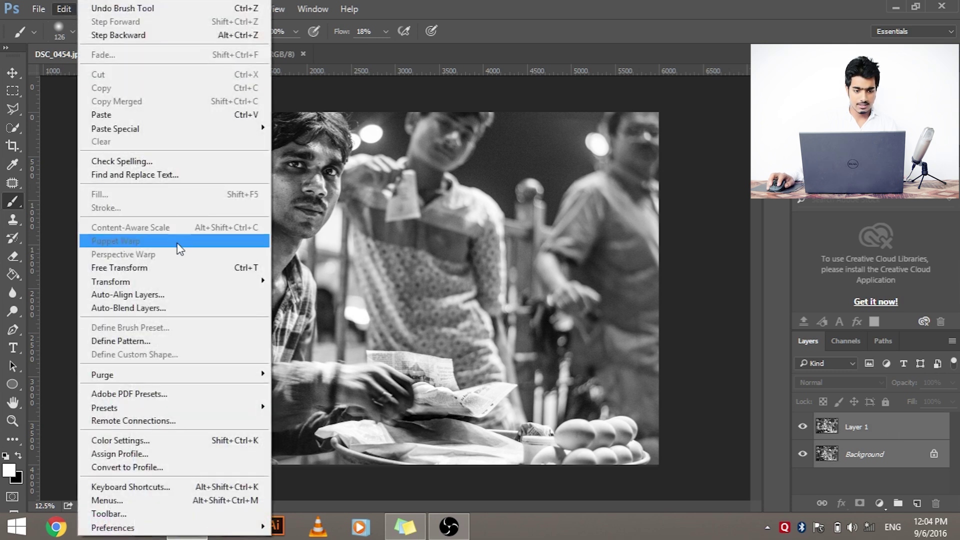
pyautogui.click(165, 296)
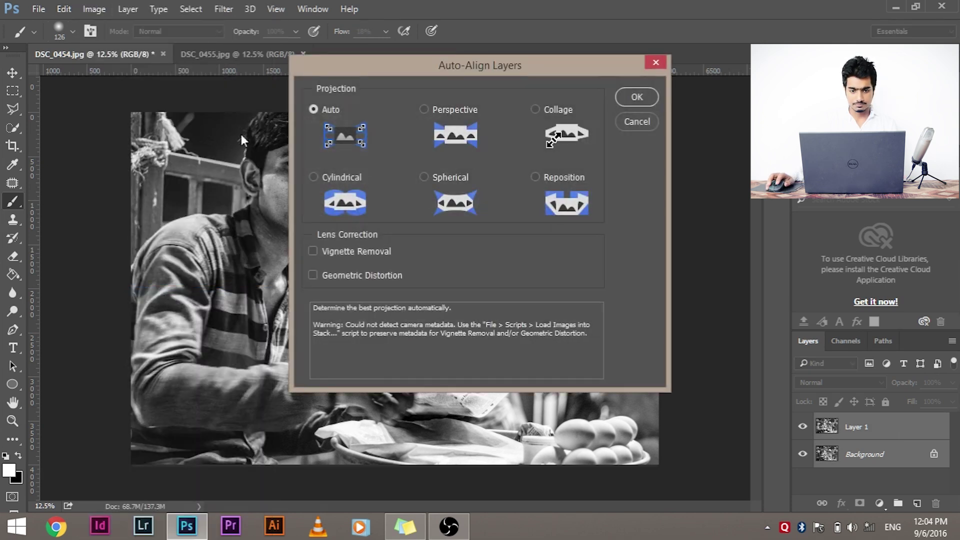
pyautogui.click(636, 97)
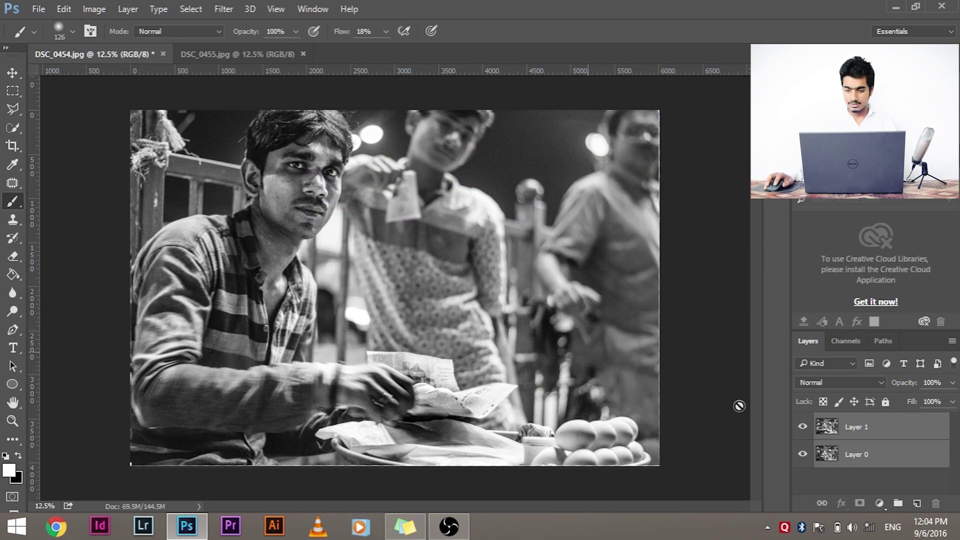
pyautogui.click(863, 428)
pyautogui.click(803, 426)
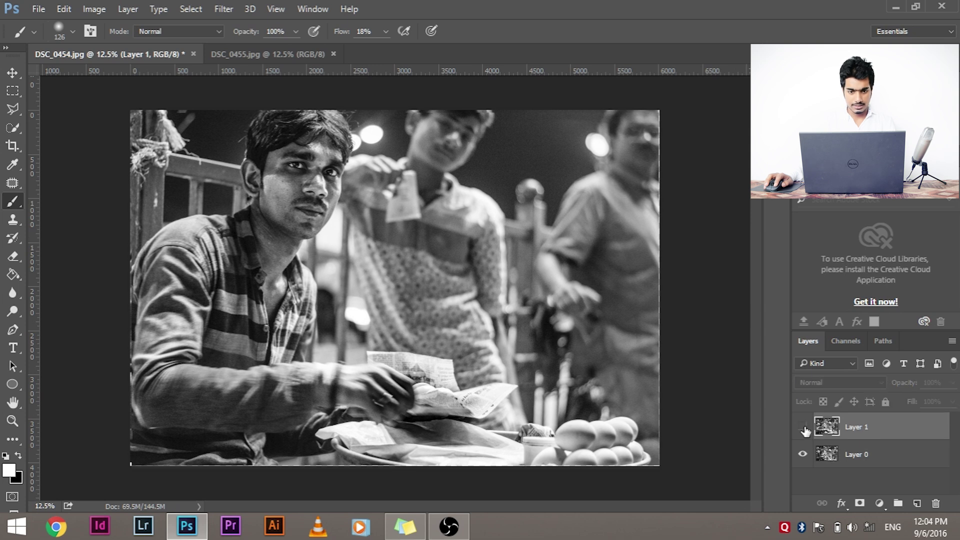
pyautogui.click(803, 427)
pyautogui.click(804, 427)
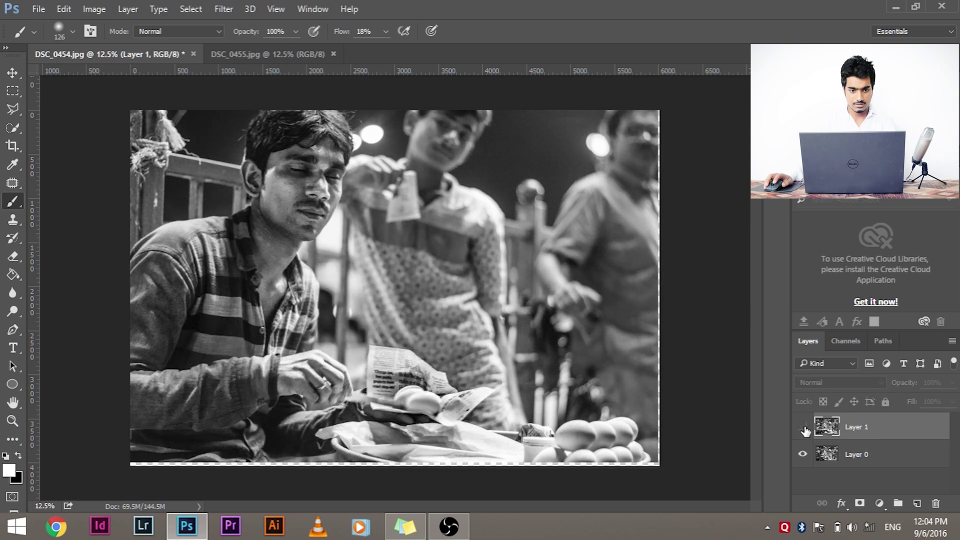
pyautogui.click(803, 427)
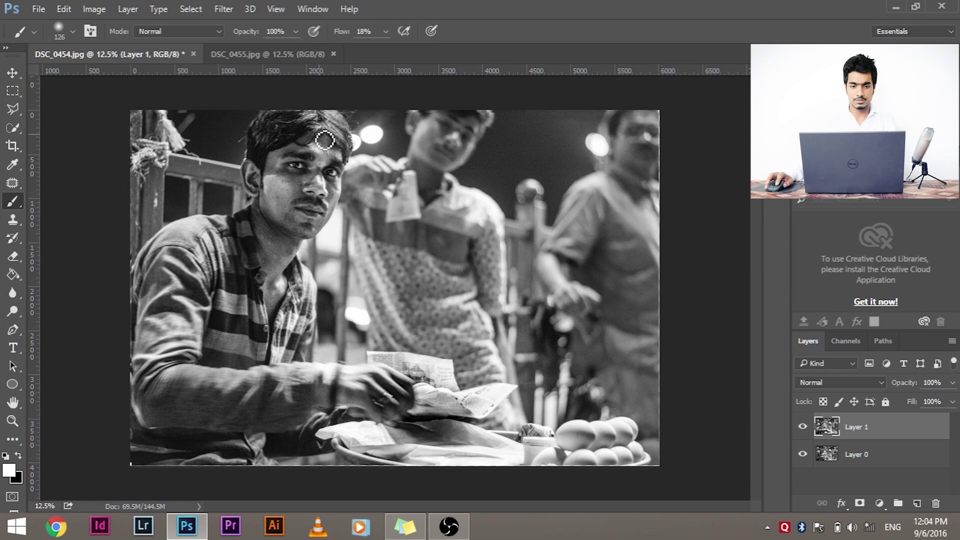
pyautogui.click(803, 428)
pyautogui.click(803, 427)
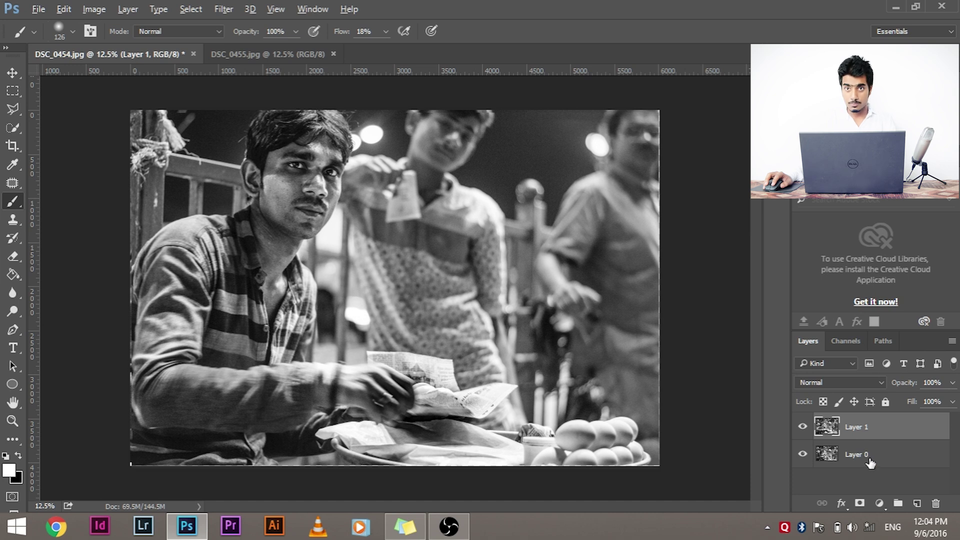
# Give Layer 1 a black hide-all mask, zoom to the man's face, and make white the foreground colour
pyautogui.keyDown('alt'); pyautogui.click(860, 504); pyautogui.keyUp('alt')
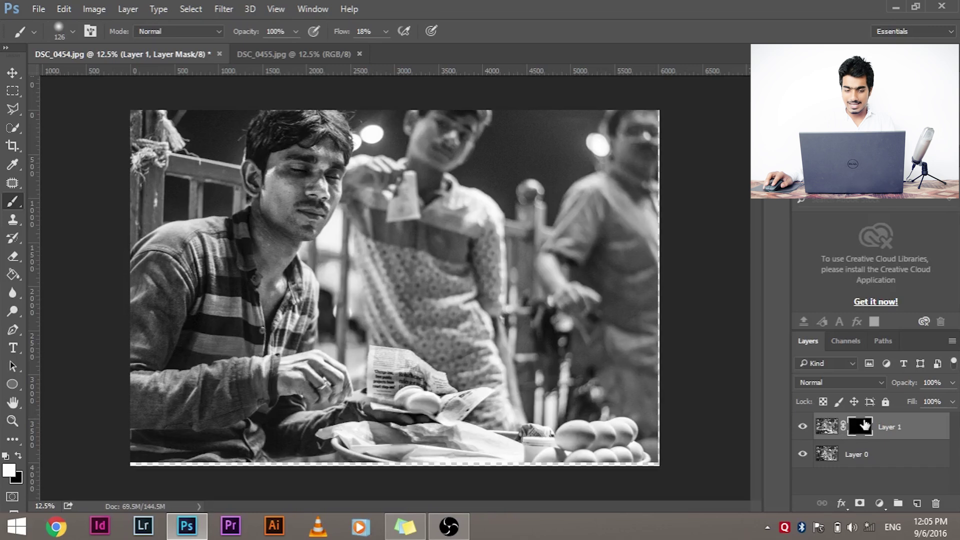
pyautogui.hotkey('ctrl', '+')
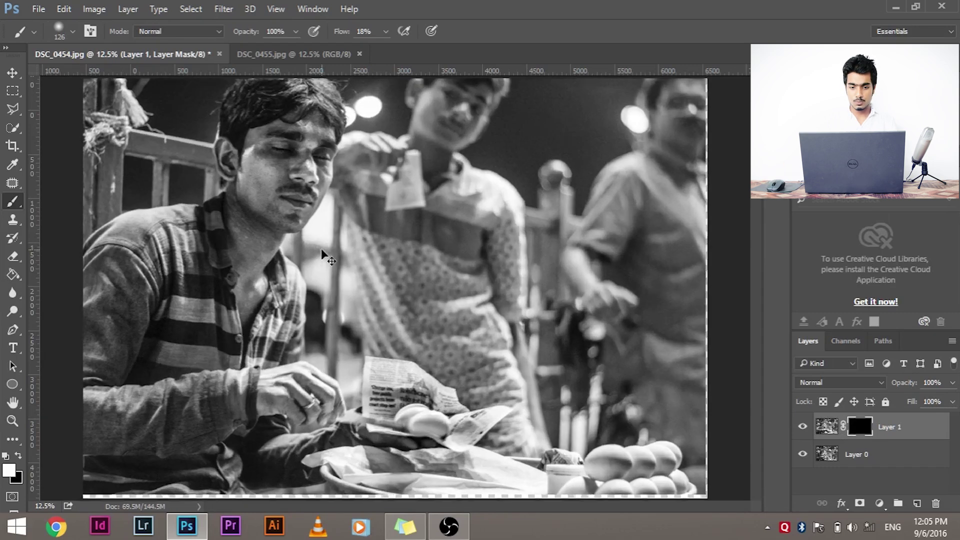
pyautogui.hotkey('ctrl', '+')
pyautogui.moveTo(318, 249); pyautogui.dragTo(273, 409)
pyautogui.hotkey('ctrl', '+')
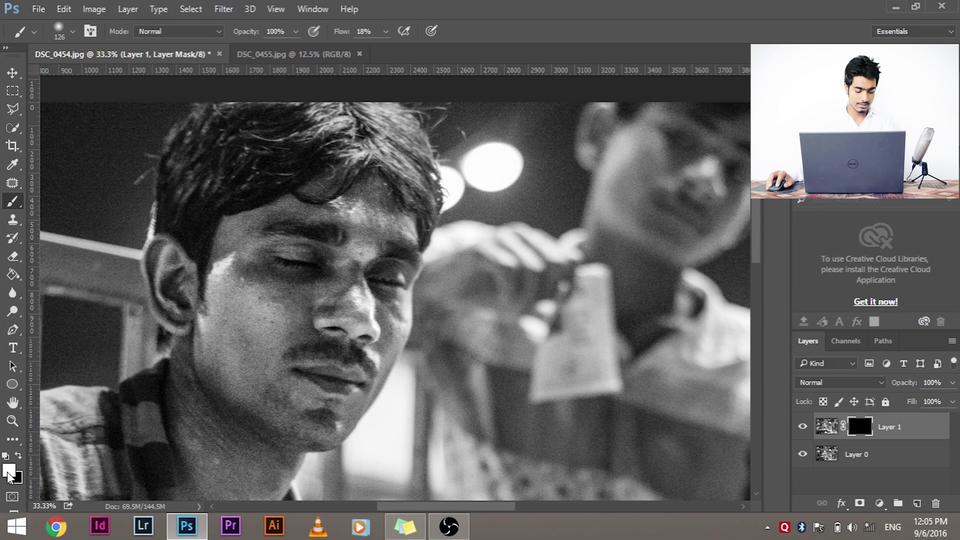
pyautogui.press('x')
pyautogui.press('x')
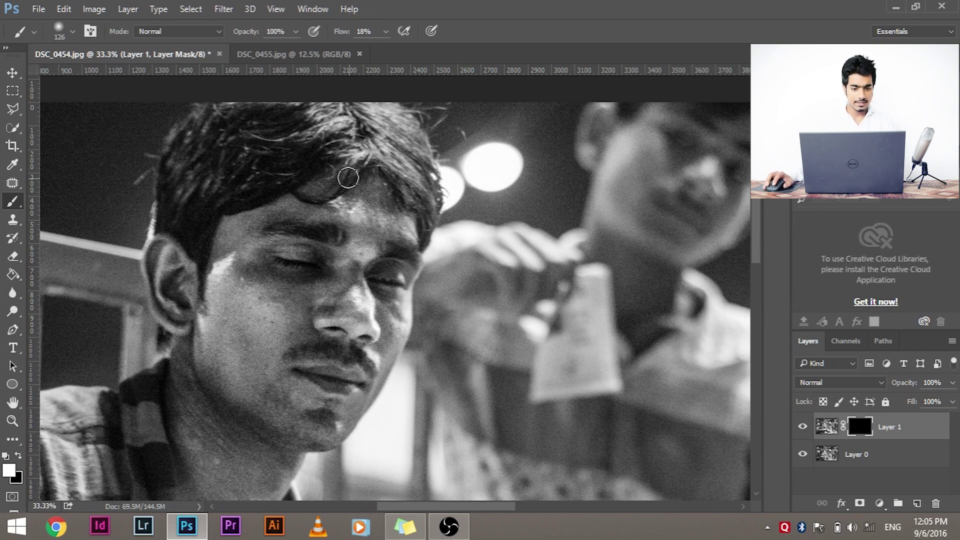
# Set the brush to 27% flow with a 312 px, 0% hardness tip
pyautogui.click(385, 32)
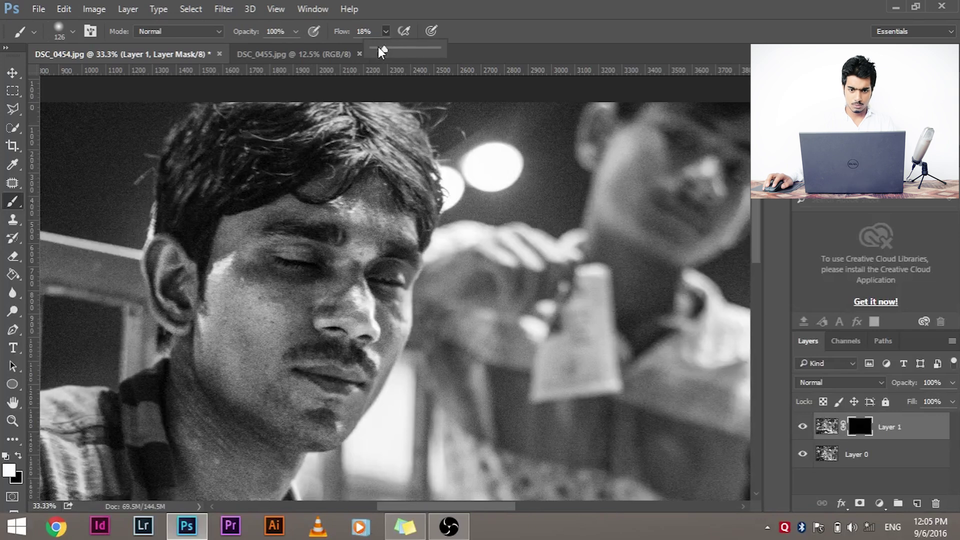
pyautogui.moveTo(378, 46); pyautogui.dragTo(448, 50)
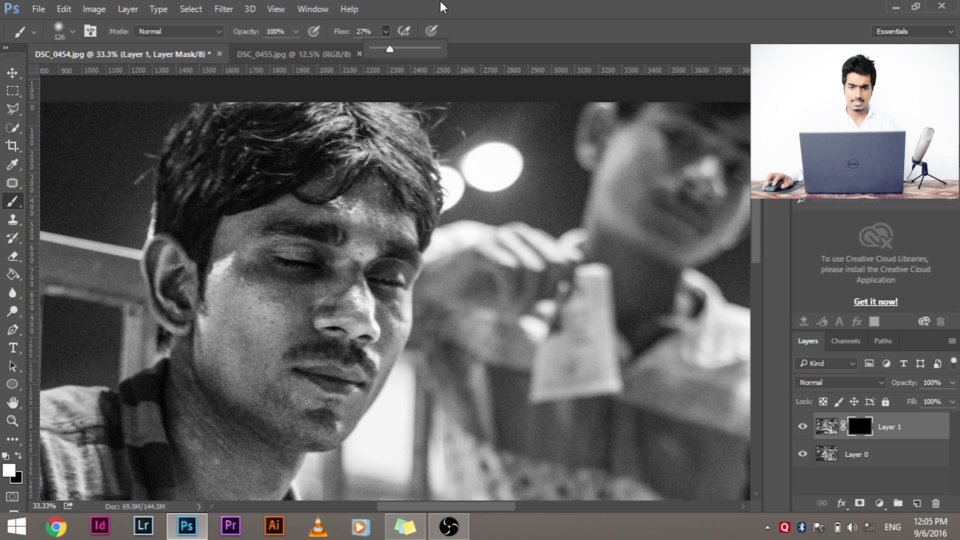
pyautogui.moveTo(236, 249); pyautogui.dragTo(263, 253)
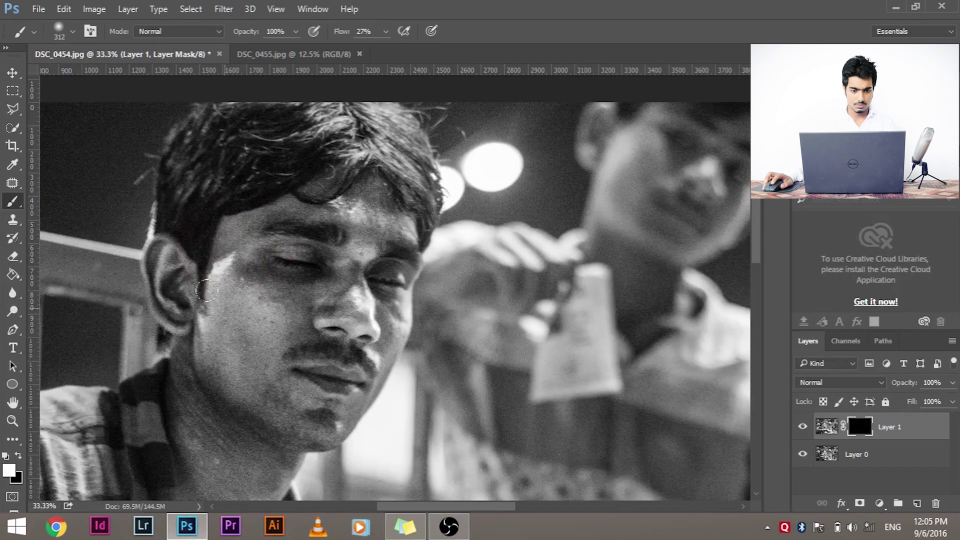
pyautogui.rightClick(261, 239)
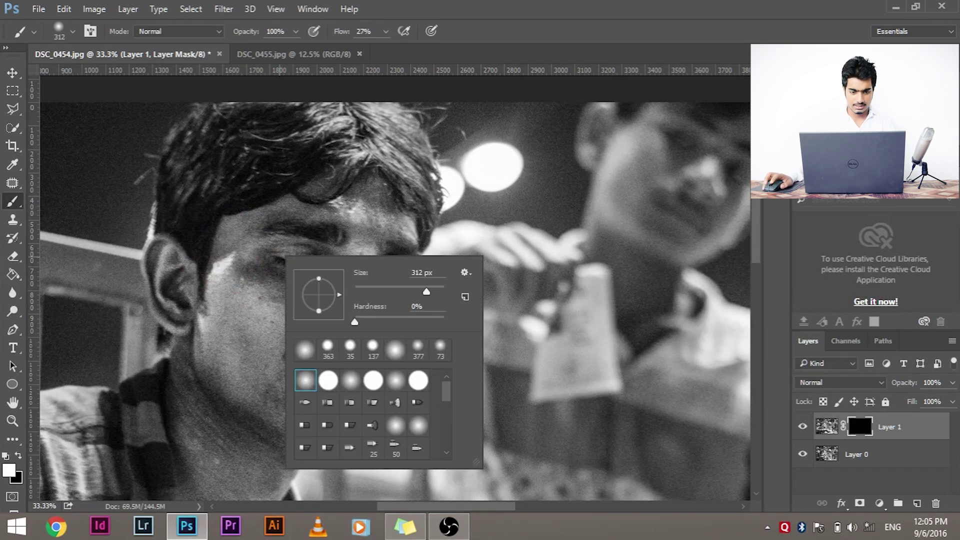
pyautogui.press('Escape')
pyautogui.hotkey('ctrl', '+')
pyautogui.hotkey('ctrl', '+')
pyautogui.hotkey('ctrl', '+')
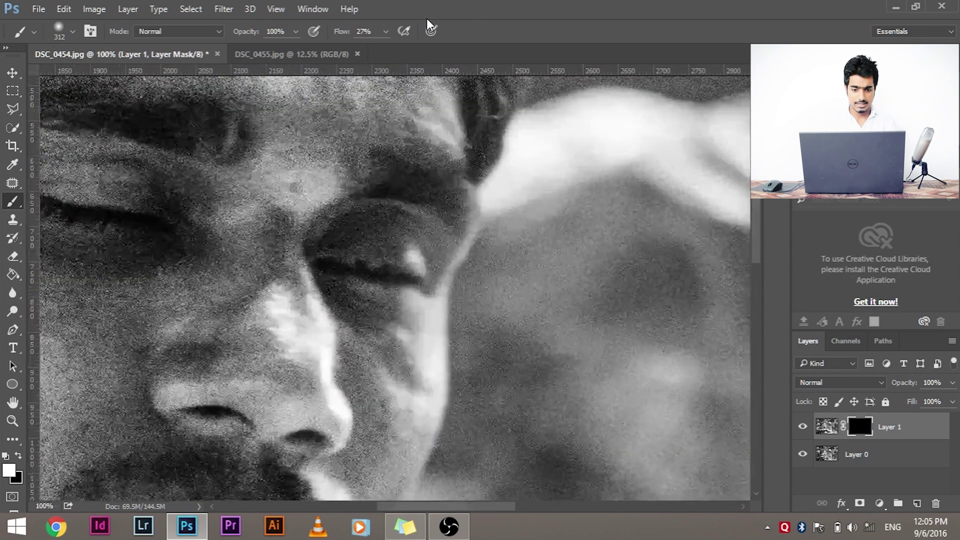
# Shrink the brush to 202 px and paint white over the eyes on Layer 1's mask
pyautogui.moveTo(353, 243); pyautogui.dragTo(494, 311)
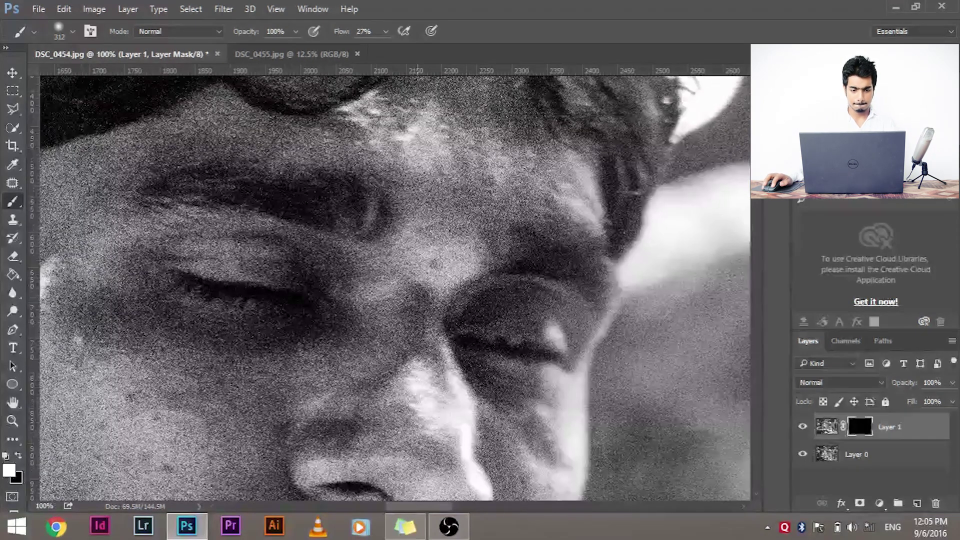
pyautogui.moveTo(255, 277)
pyautogui.mouseDown()
pyautogui.moveTo(180, 241)
pyautogui.moveTo(165, 250)
pyautogui.moveTo(311, 273)
pyautogui.mouseUp()
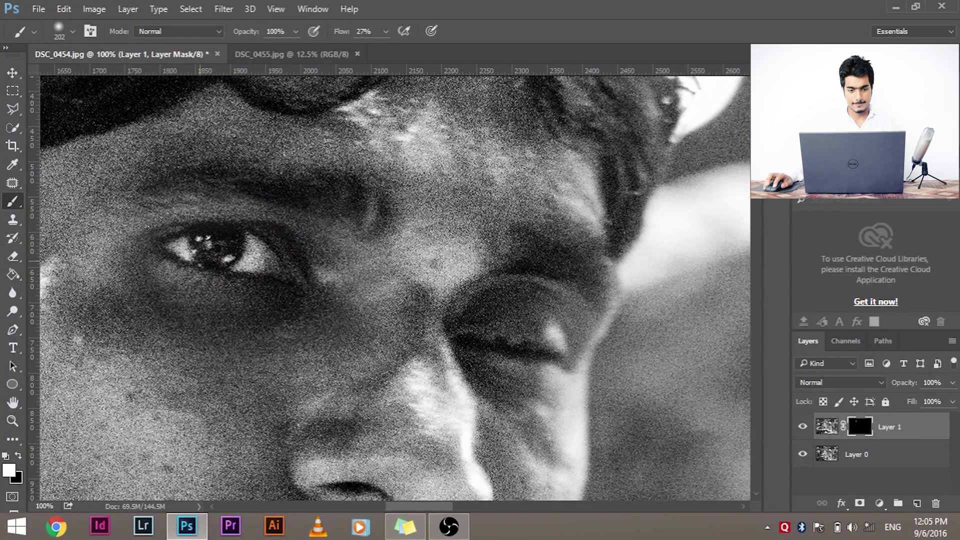
pyautogui.scroll(-6, 335, 250)
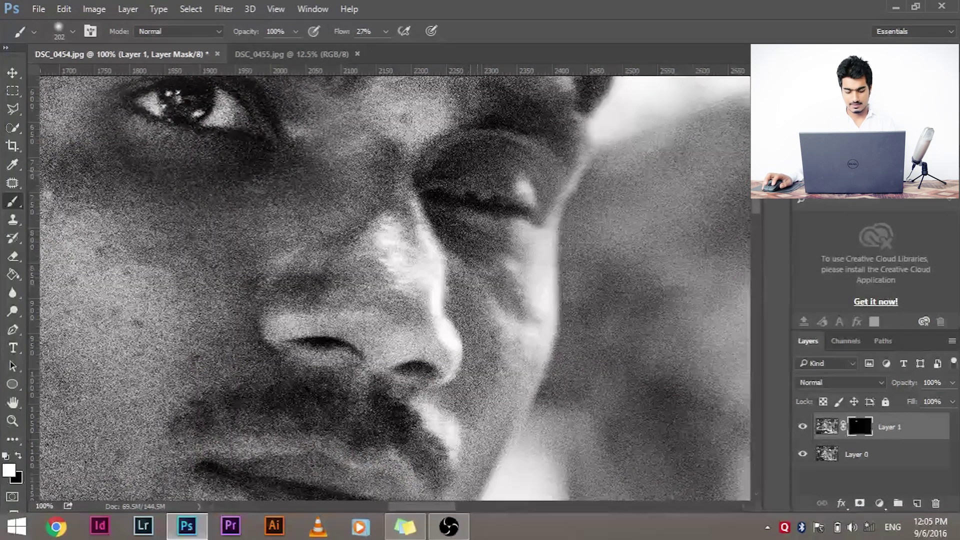
pyautogui.moveTo(475, 182)
pyautogui.mouseDown()
pyautogui.moveTo(423, 153)
pyautogui.moveTo(456, 143)
pyautogui.moveTo(479, 156)
pyautogui.moveTo(481, 142)
pyautogui.moveTo(472, 191)
pyautogui.mouseUp()
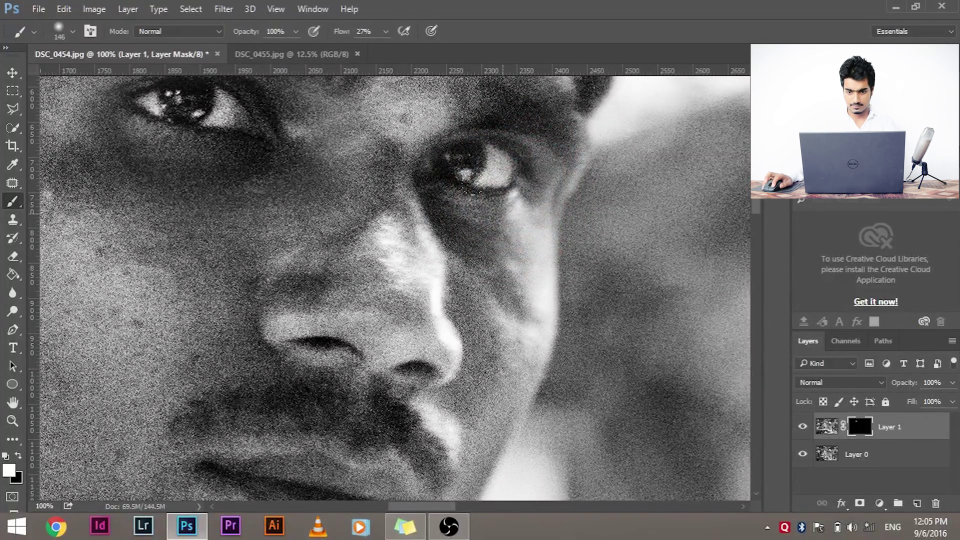
# Zoom out and pan around to inspect the blended face
pyautogui.scroll(3, 468, 203)
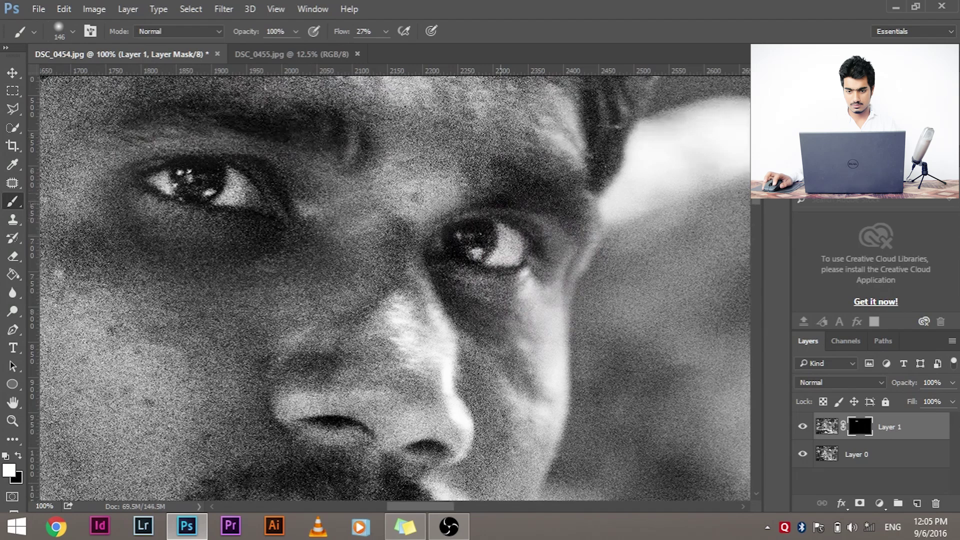
pyautogui.moveTo(220, 109); pyautogui.dragTo(248, 141)
pyautogui.hotkey('ctrl', '-')
pyautogui.hotkey('ctrl', '-')
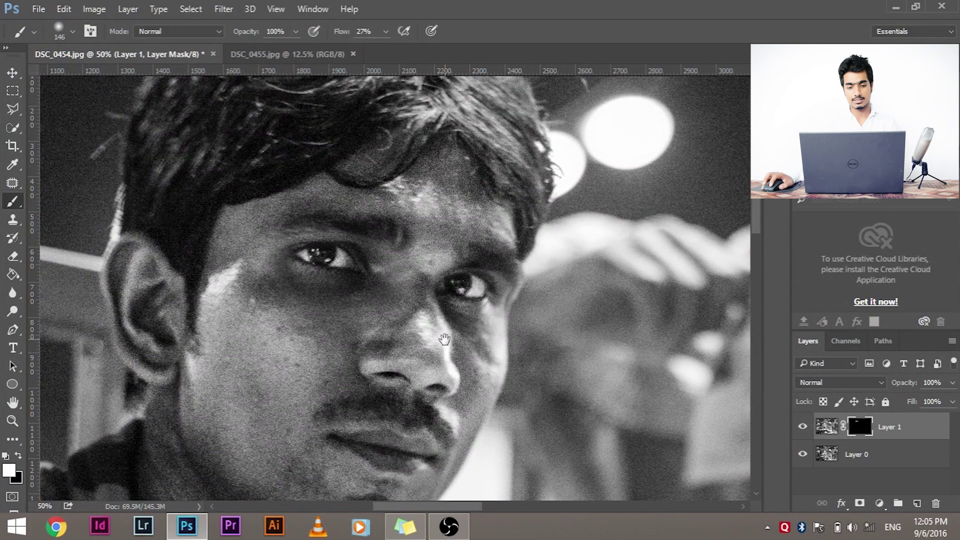
pyautogui.moveTo(426, 305); pyautogui.dragTo(400, 287)
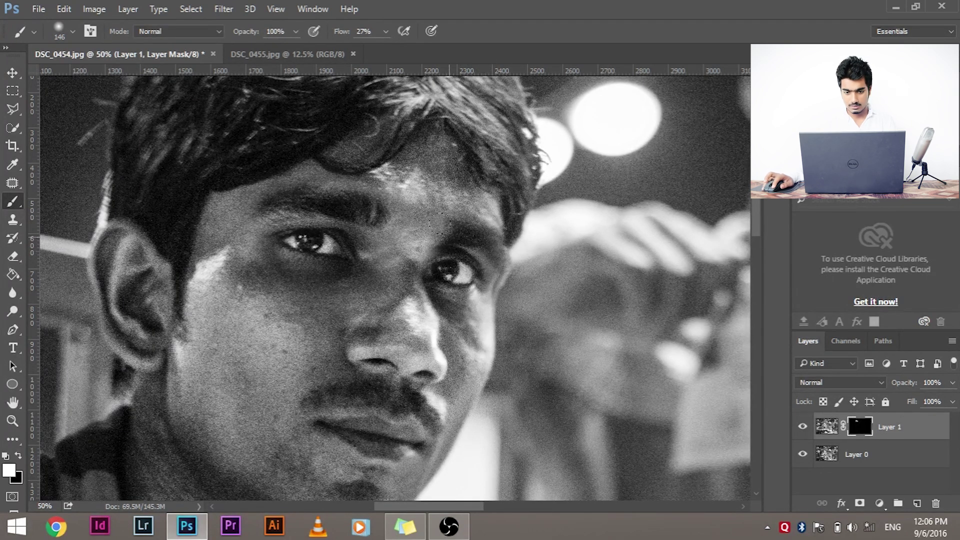
pyautogui.moveTo(417, 262); pyautogui.dragTo(421, 221)
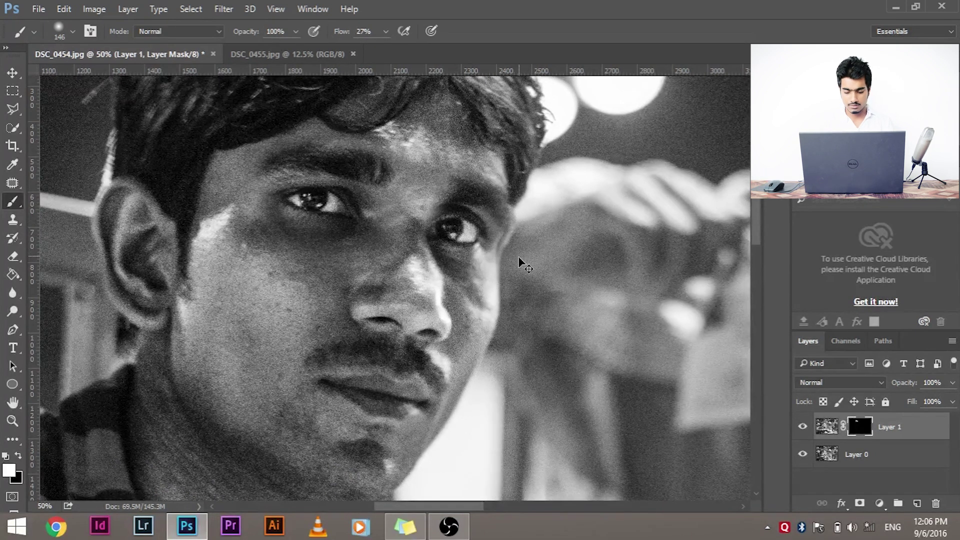
# Free-transform Layer 1, nudging it two steps right and two steps down, and commit
pyautogui.hotkey('ctrl', '-')
pyautogui.hotkey('ctrl', 't')
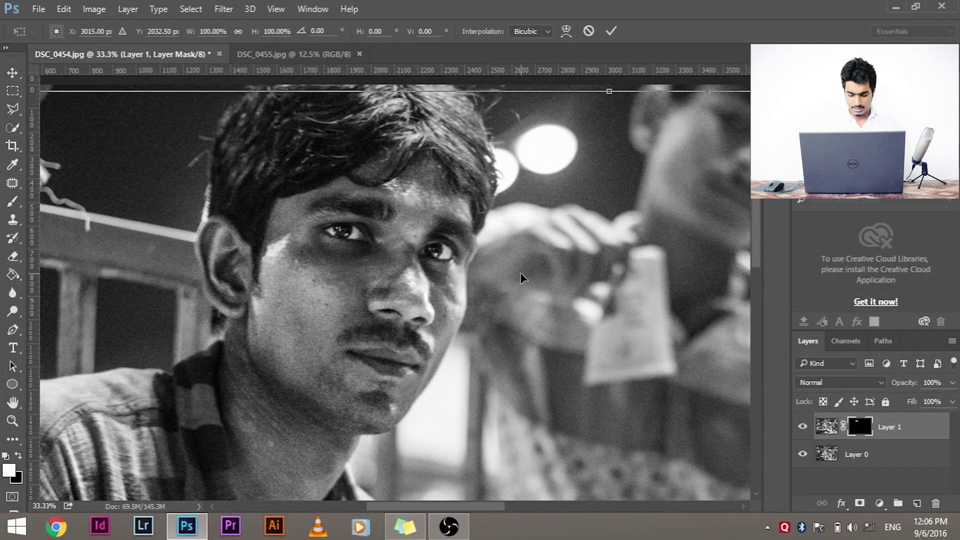
pyautogui.press('Down')
pyautogui.press('Down')
pyautogui.press('Down')
pyautogui.press('Down')
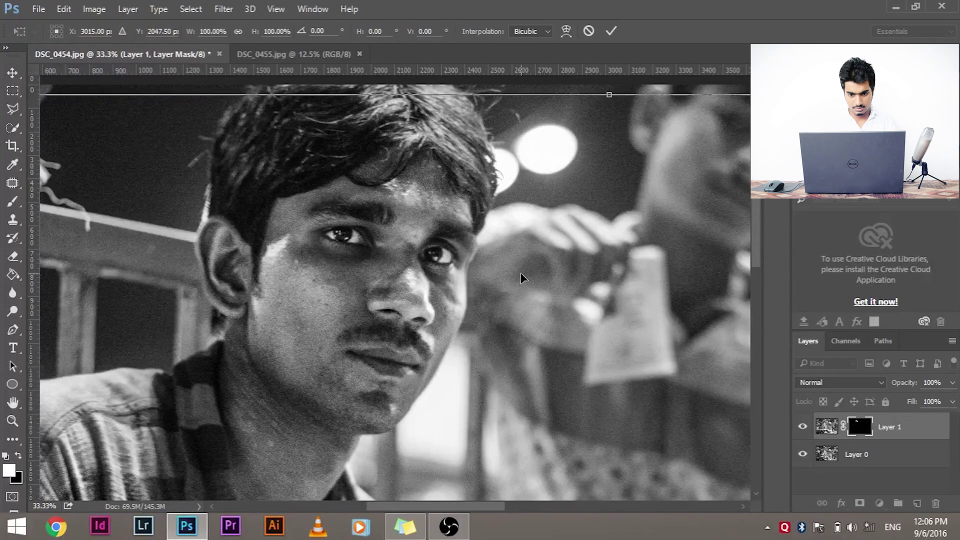
pyautogui.press('Right')
pyautogui.press('Down')
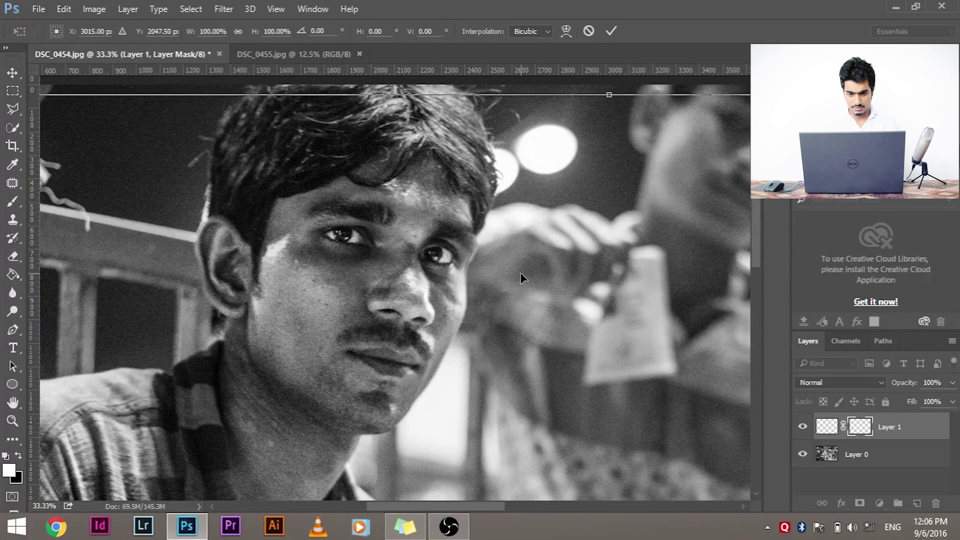
pyautogui.press('Right')
pyautogui.press('Right')
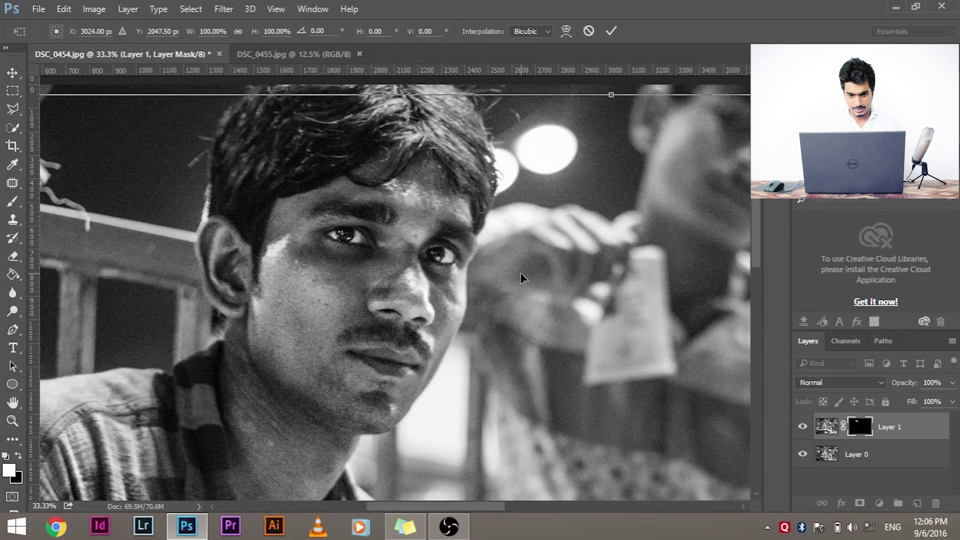
pyautogui.press('b')
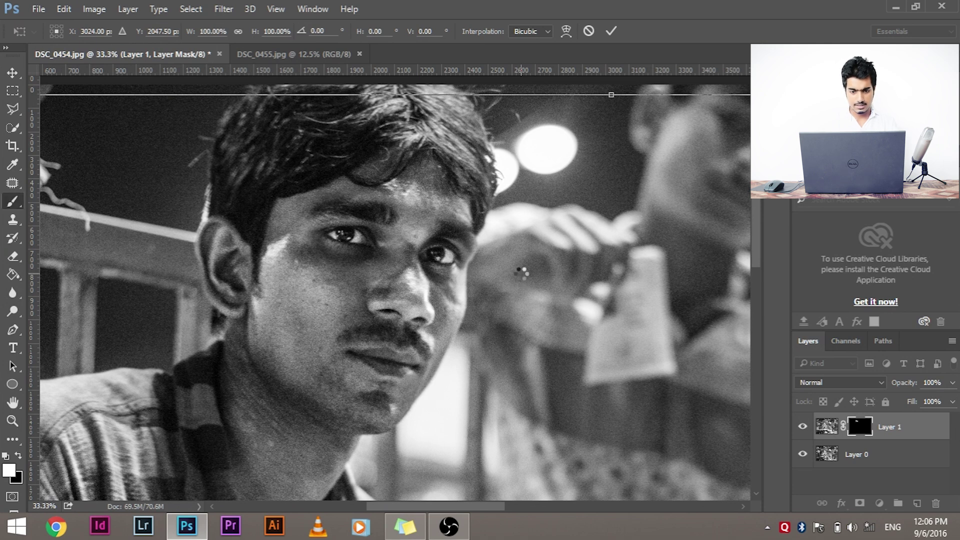
pyautogui.press('Return')
pyautogui.scroll(-4, 521, 274)
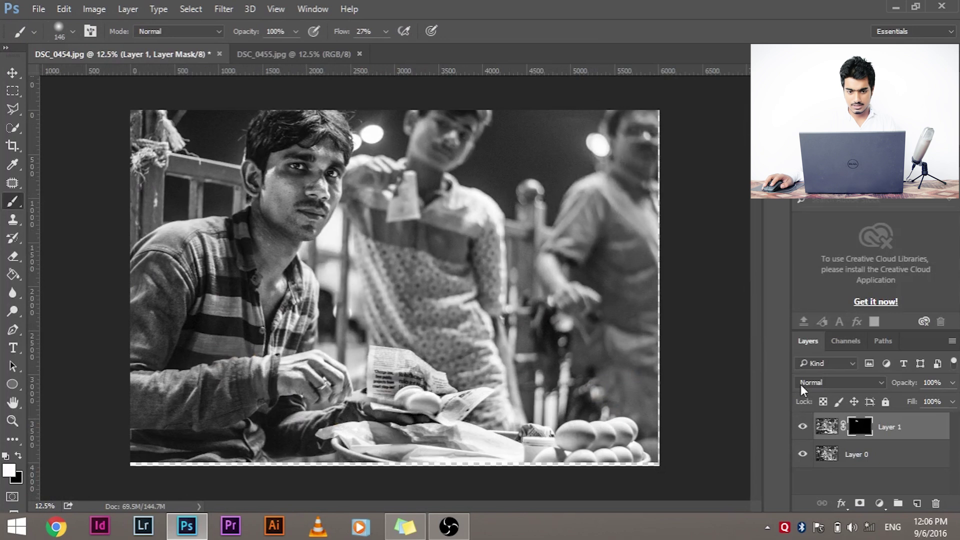
pyautogui.click(804, 431)
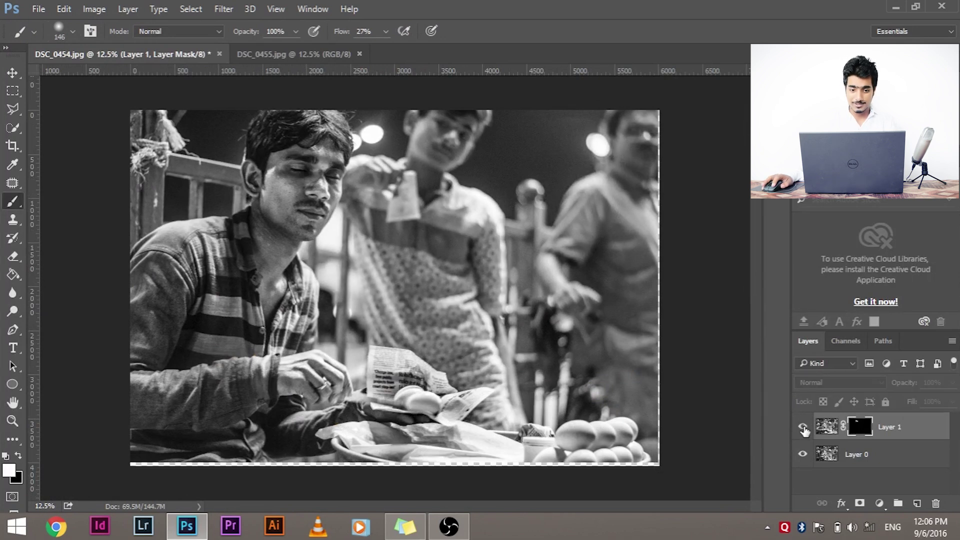
pyautogui.click(804, 429)
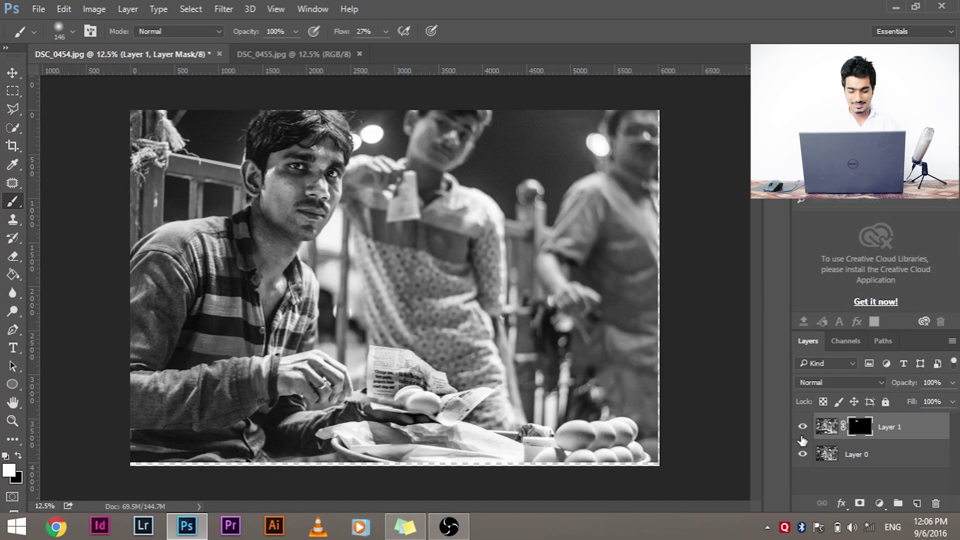
pyautogui.hotkey('ctrl', '+')
pyautogui.moveTo(277, 217); pyautogui.dragTo(380, 280)
pyautogui.moveTo(506, 303); pyautogui.dragTo(613, 375)
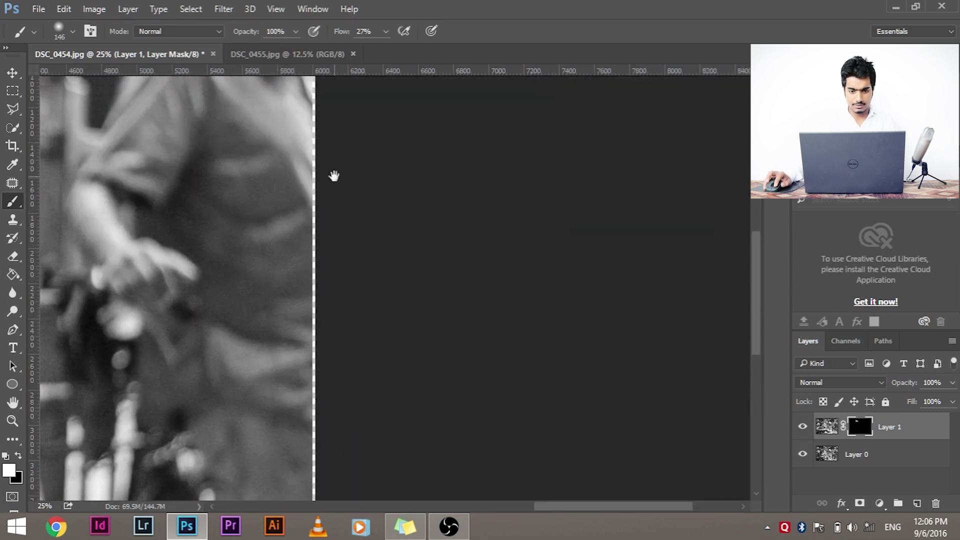
pyautogui.moveTo(311, 243); pyautogui.dragTo(427, 399)
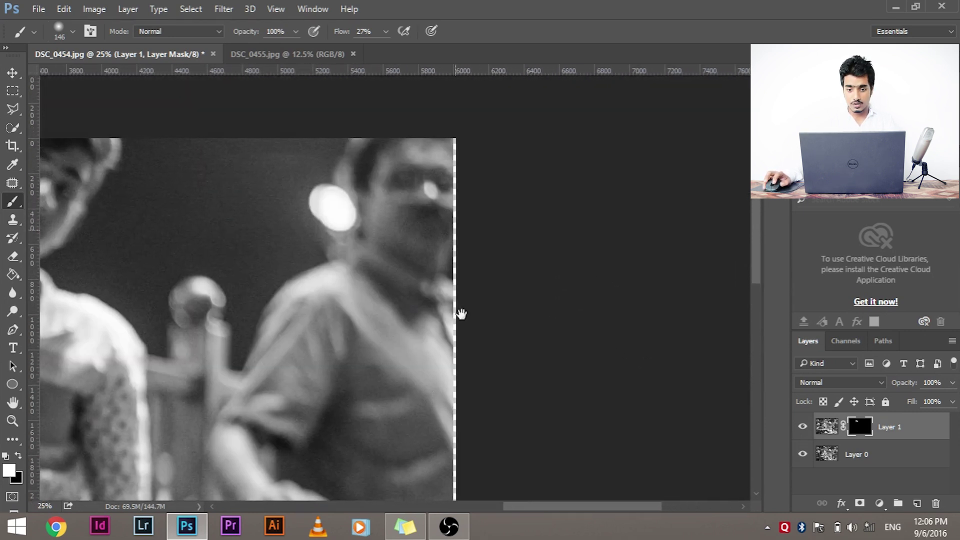
pyautogui.scroll(-2, 454, 251)
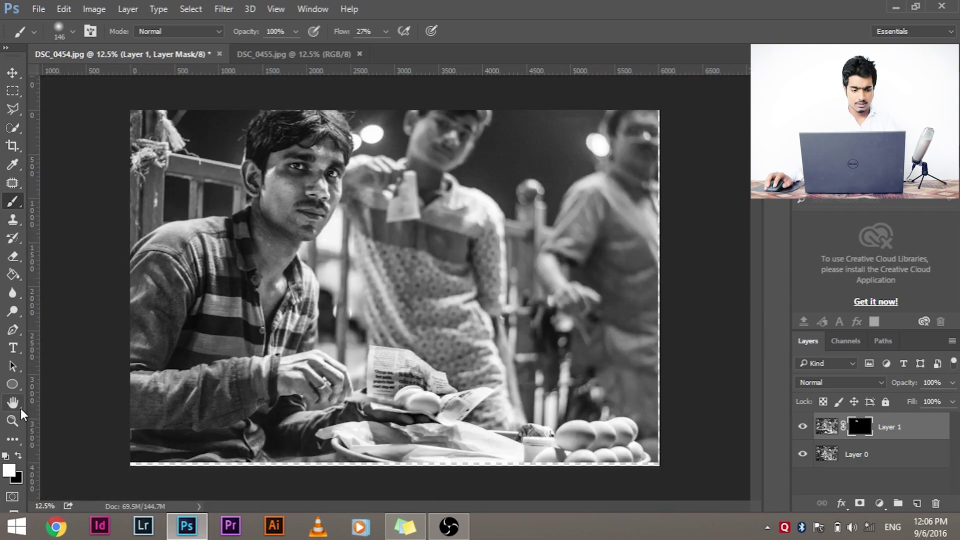
pyautogui.press('c')
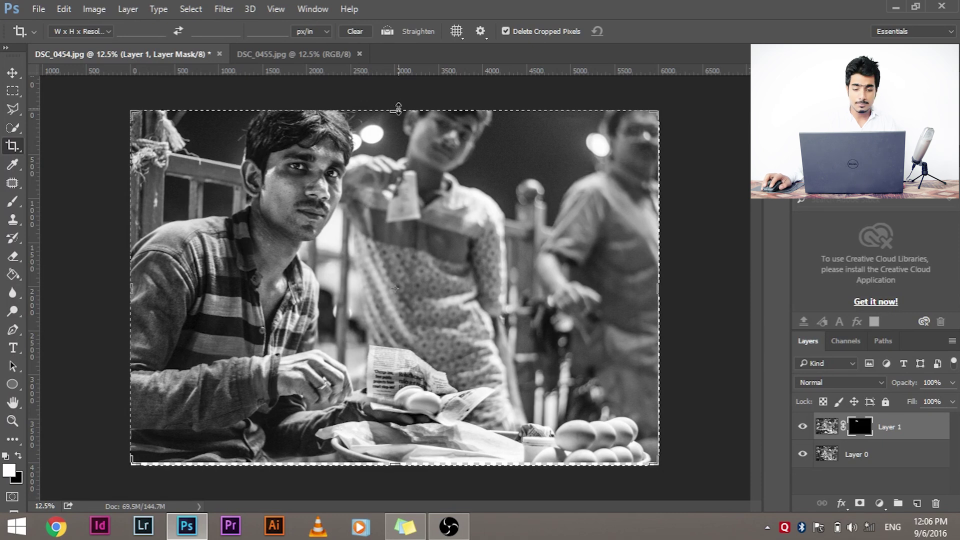
# Crop the photo by pulling the right edge slightly inward and apply it
pyautogui.moveTo(399, 109); pyautogui.dragTo(400, 111)
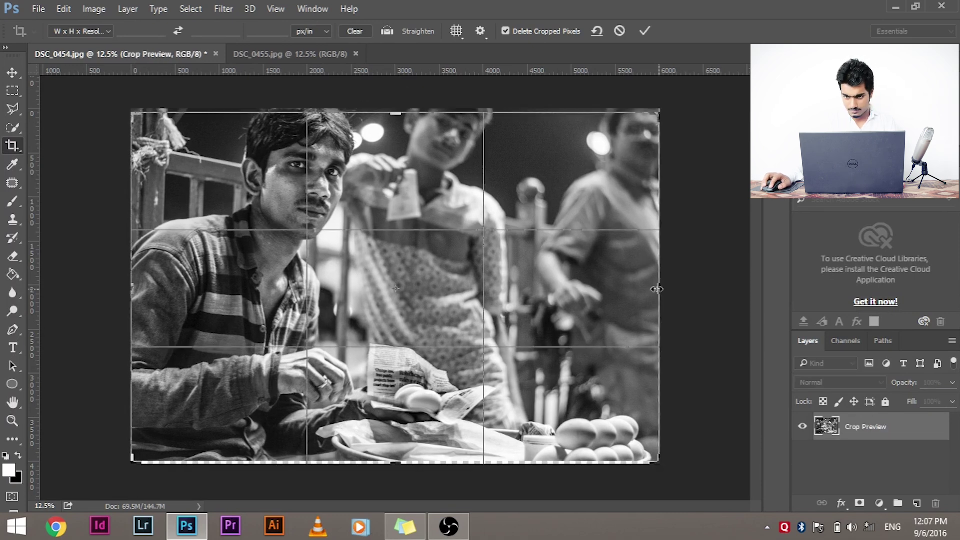
pyautogui.moveTo(658, 289); pyautogui.dragTo(655, 288)
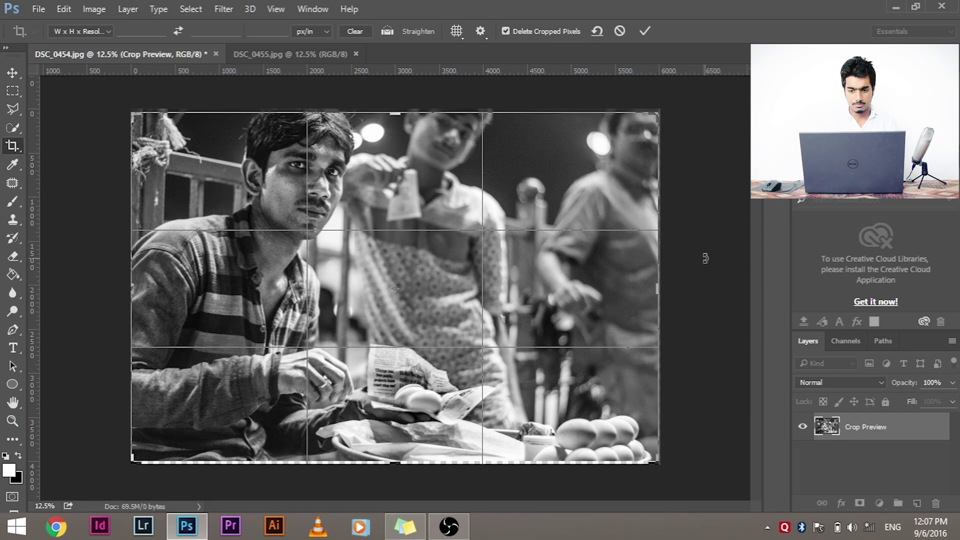
pyautogui.press('Return')
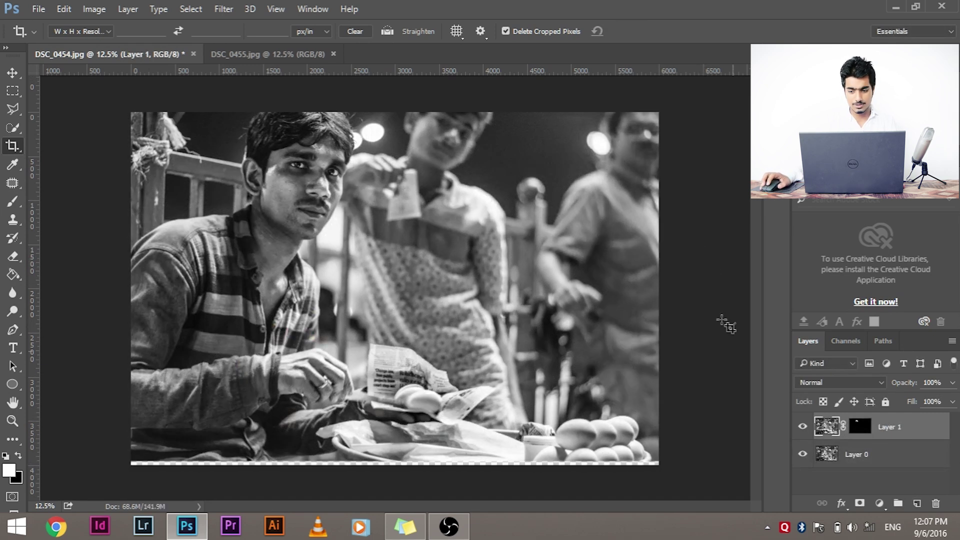
pyautogui.click(803, 428)
pyautogui.click(803, 428)
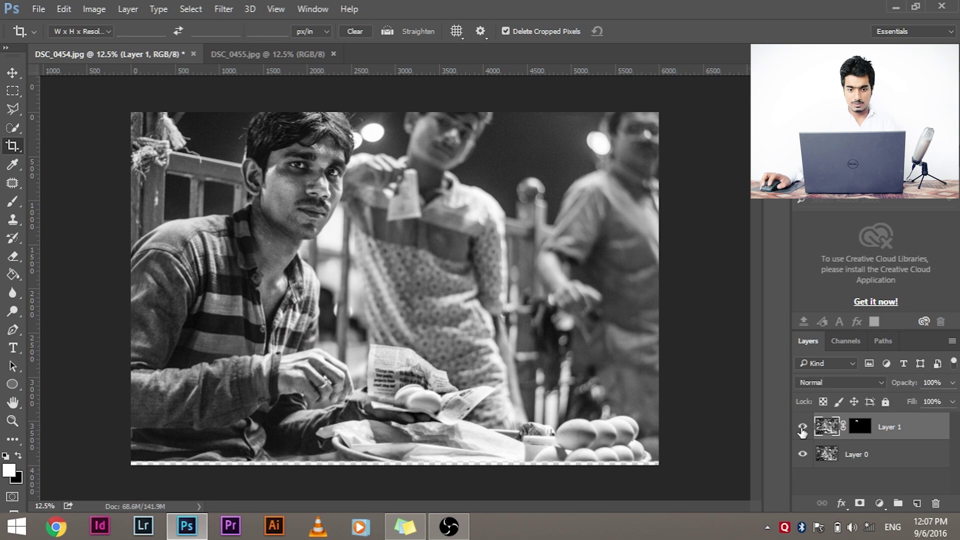
pyautogui.click(803, 428)
pyautogui.click(802, 428)
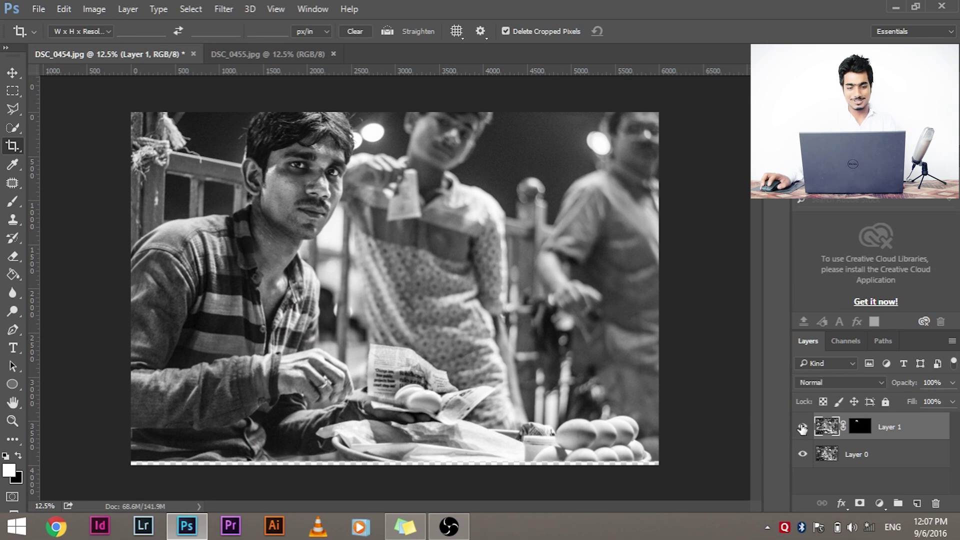